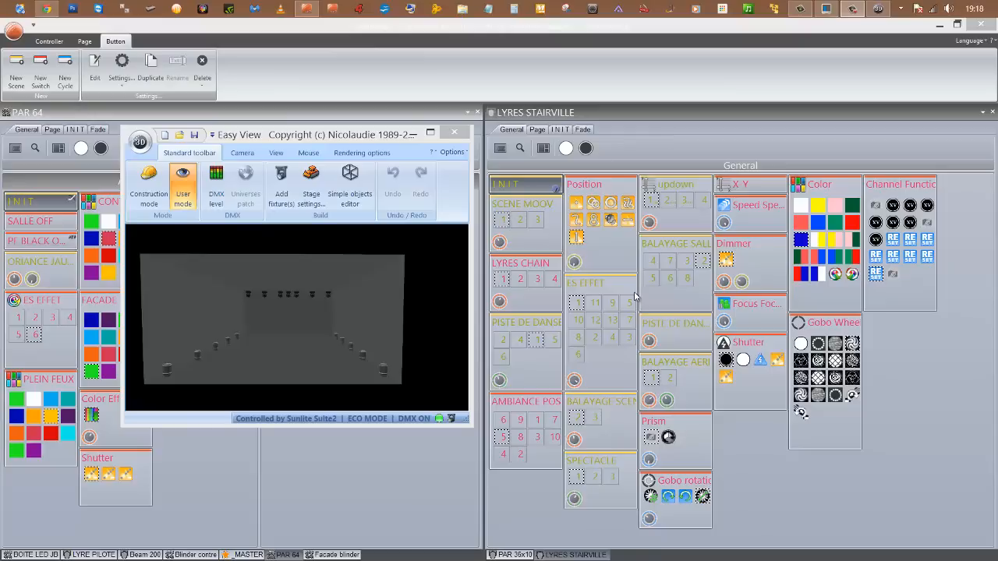
# Preview AMBIANCE POSITION presets 1, 2, 3, 7, 6, 5 and 4 on the LYRES STAIRVILLE page, and reset the fixtures with INIT.
pyautogui.click(535, 421)
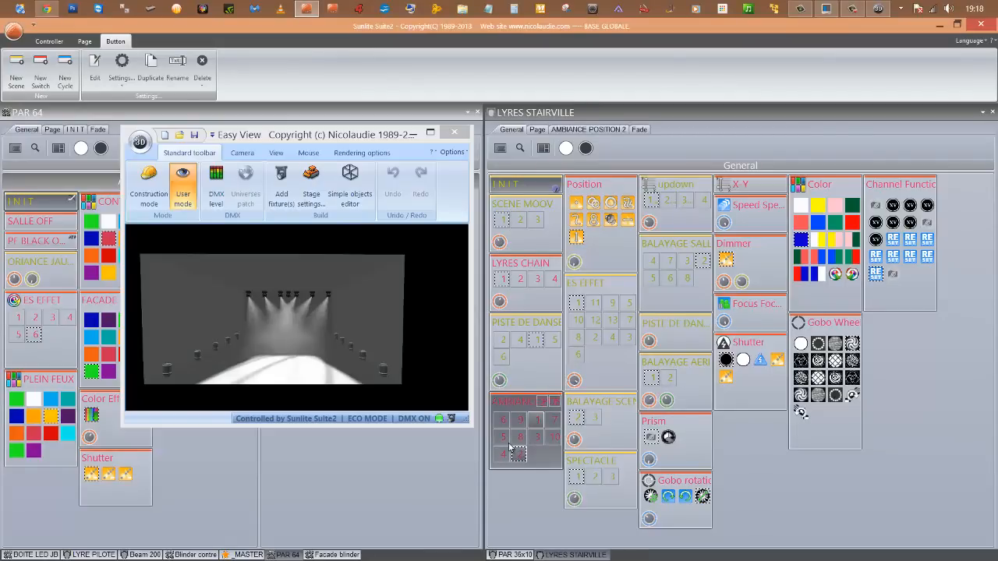
pyautogui.click(536, 438)
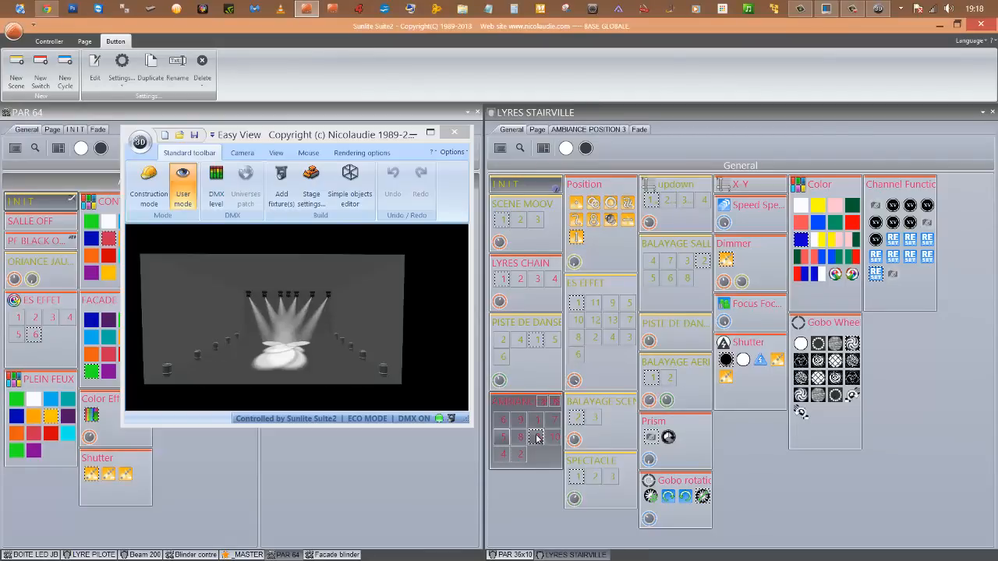
pyautogui.click(554, 422)
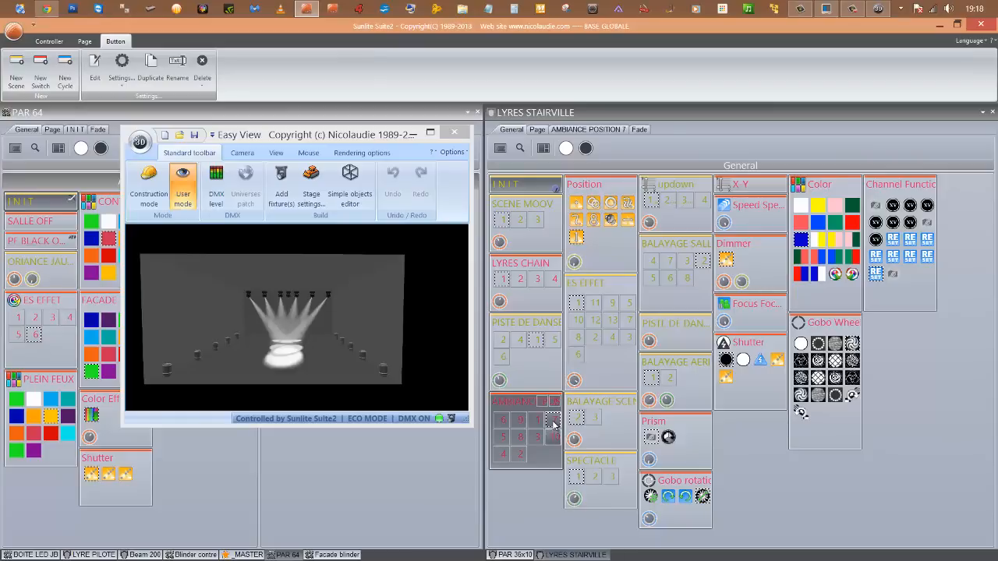
pyautogui.click(501, 421)
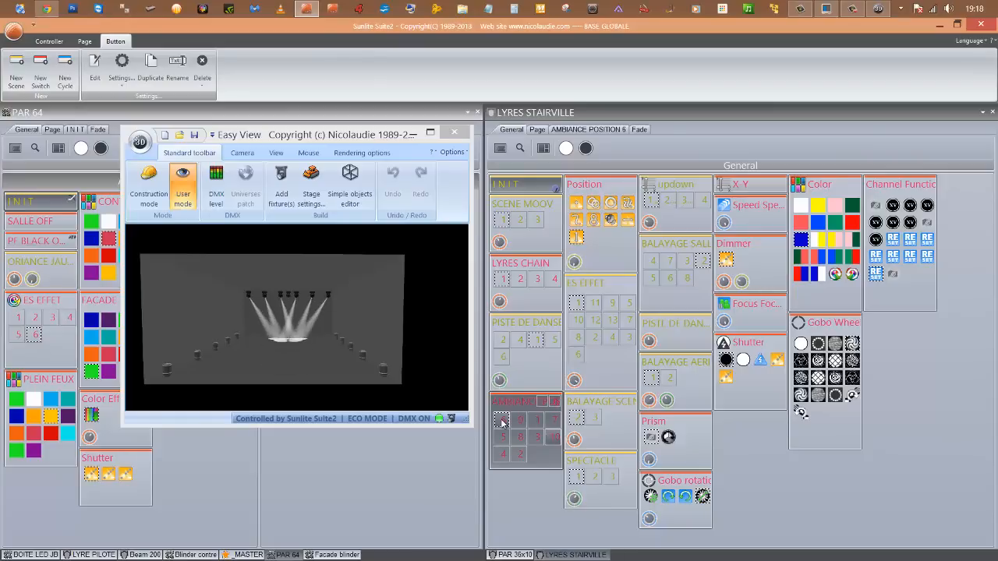
pyautogui.click(502, 438)
pyautogui.click(502, 454)
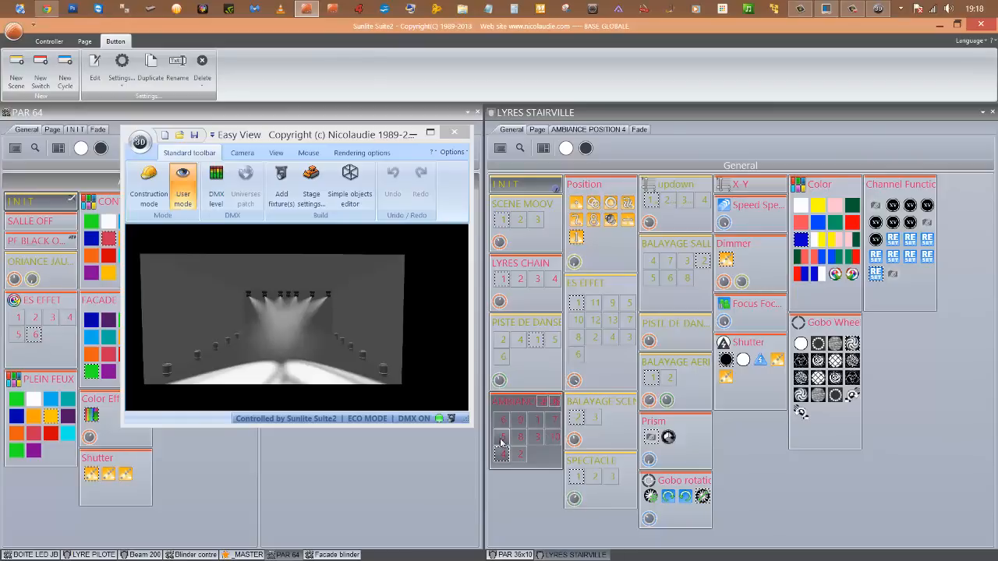
pyautogui.click(503, 423)
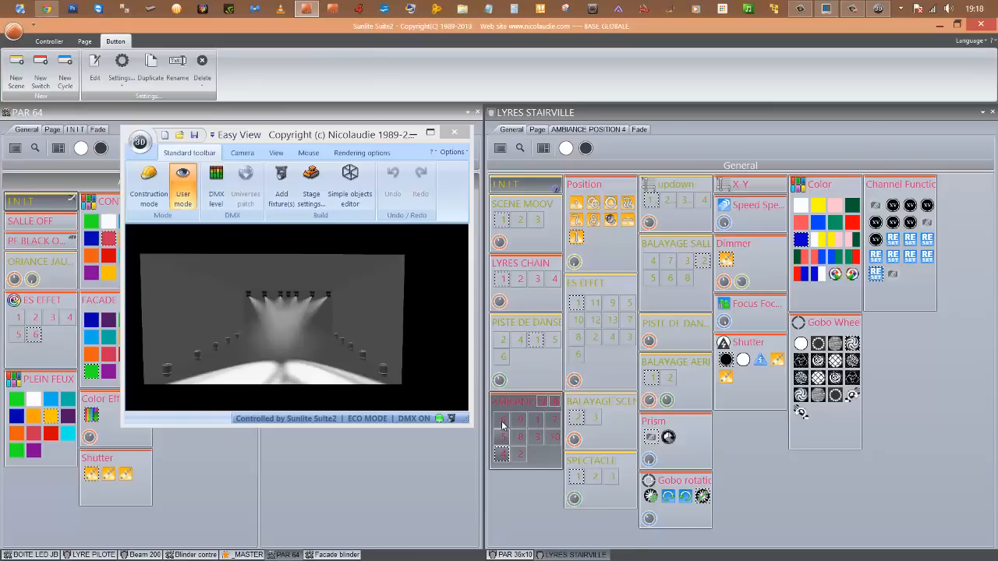
pyautogui.click(516, 189)
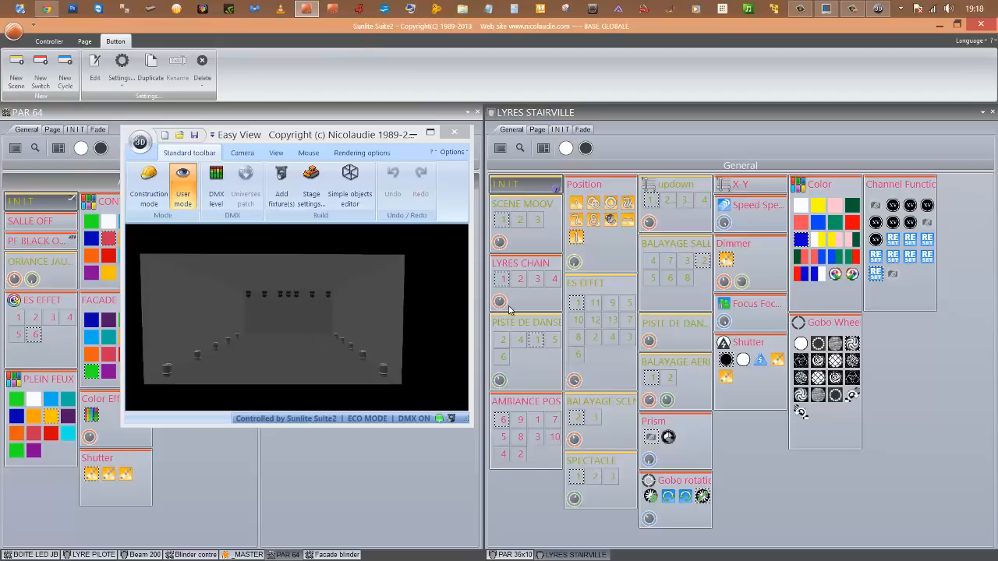
# Preview the PISTE DE DANSE scenes 1, 2 and 4 on the moving heads in the 3D view.
pyautogui.click(536, 340)
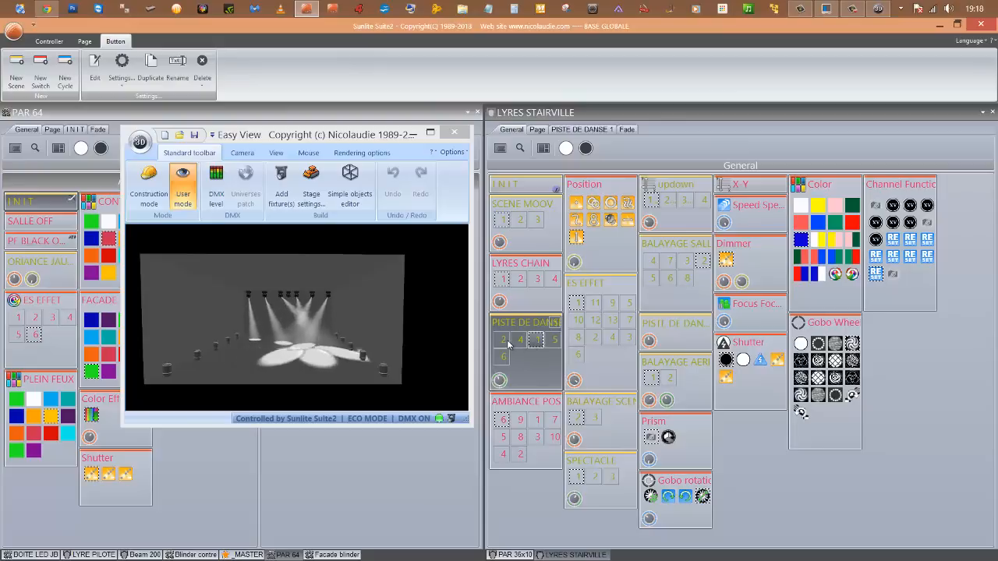
pyautogui.click(504, 341)
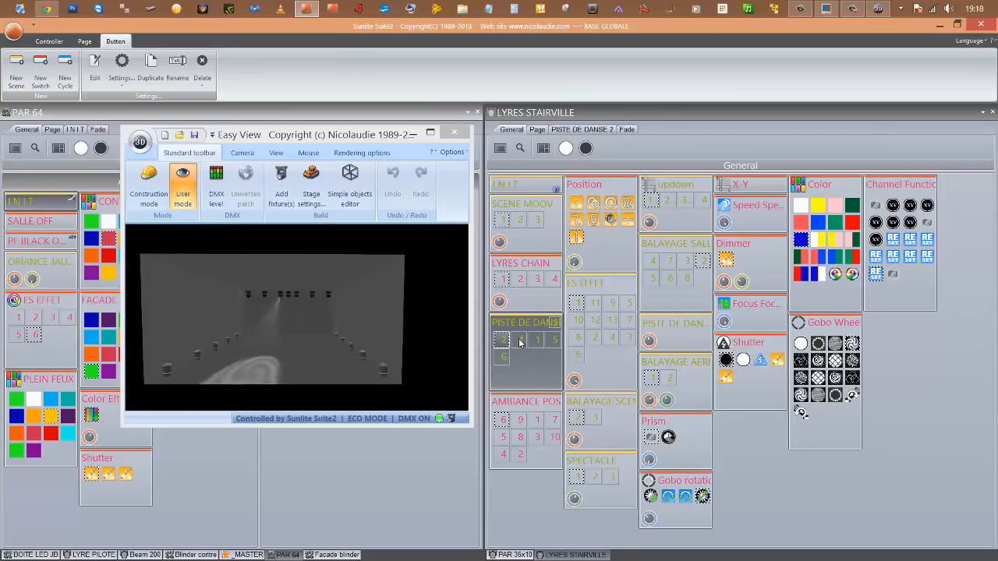
pyautogui.click(520, 341)
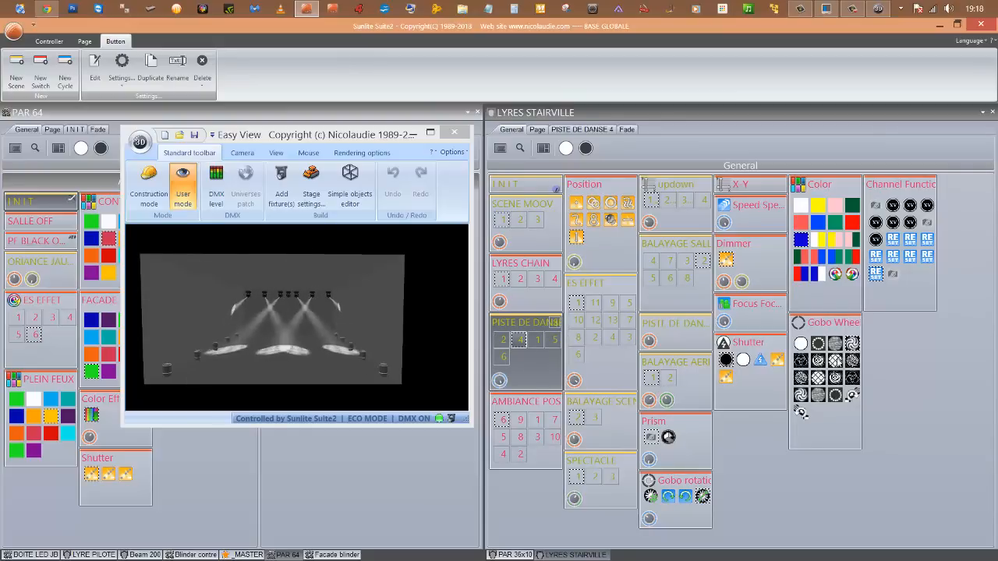
# Apply the Blue color and Gobo 1 to the running PISTE DE DANSE scene, and switch to PISTE DE DANSE 6.
pyautogui.click(817, 223)
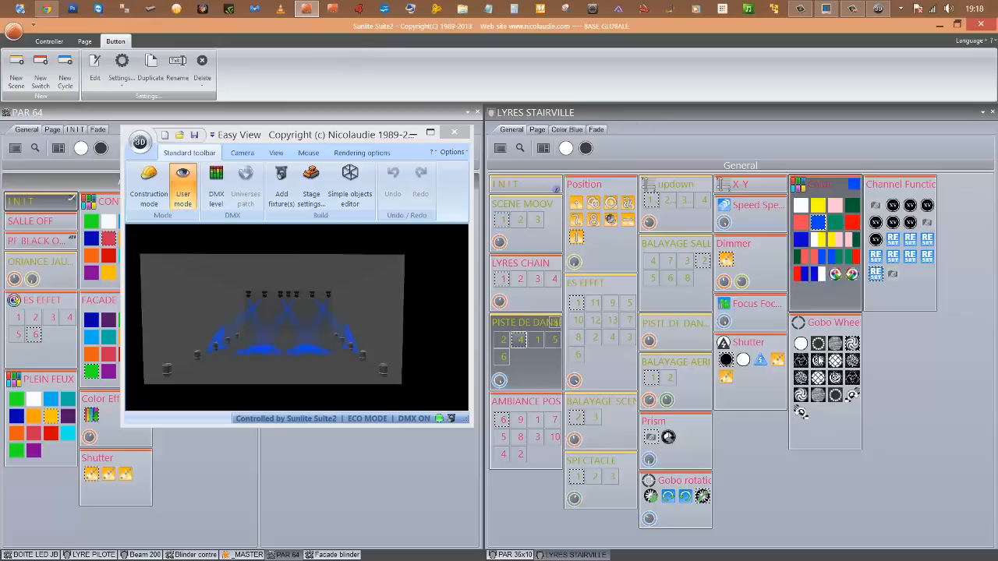
pyautogui.click(818, 351)
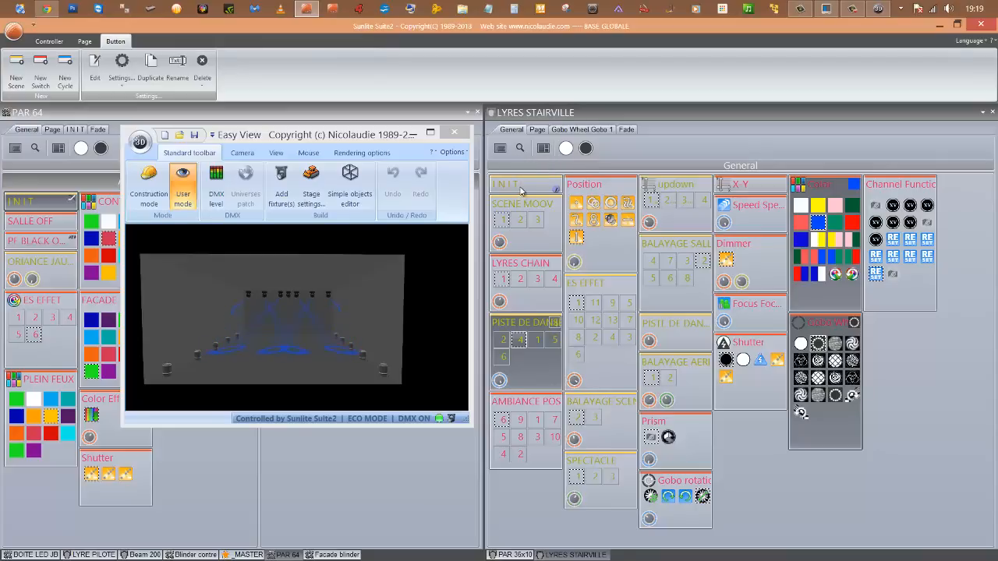
pyautogui.click(502, 343)
pyautogui.click(503, 356)
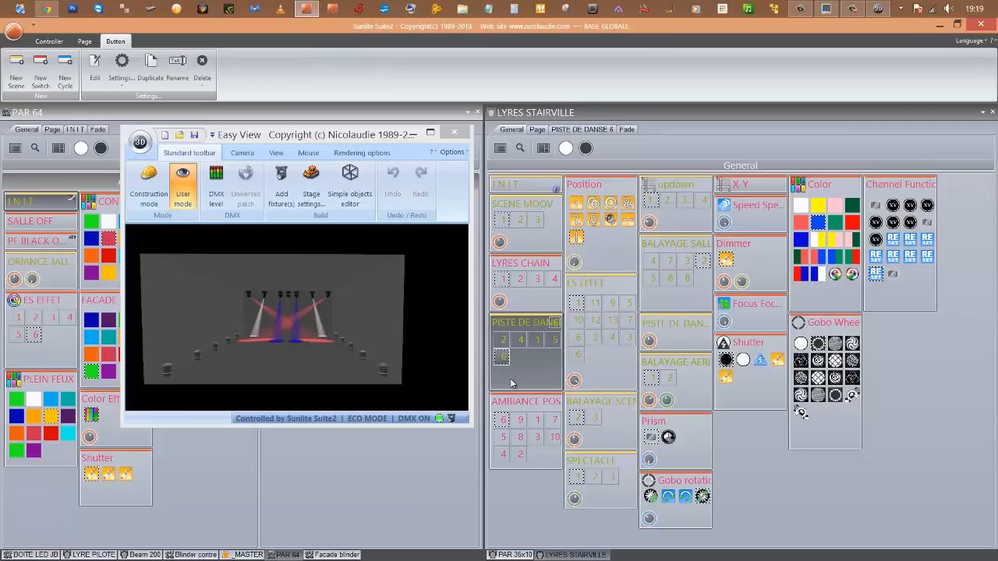
# Preview the ES EFFET scenes 1, 11, 9, 7 and 13 of the LYRES STAIRVILLE fixtures.
pyautogui.click(579, 304)
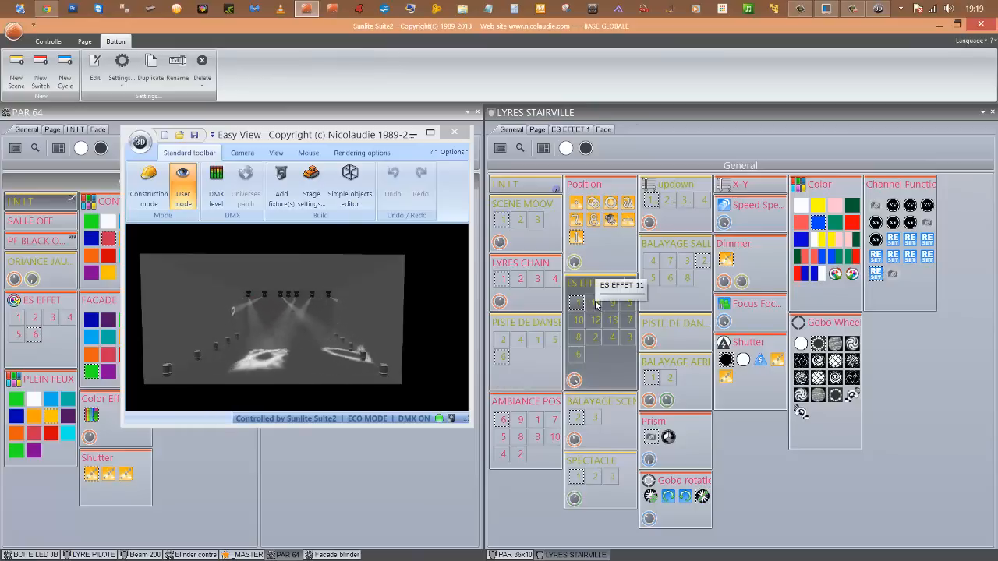
pyautogui.click(596, 304)
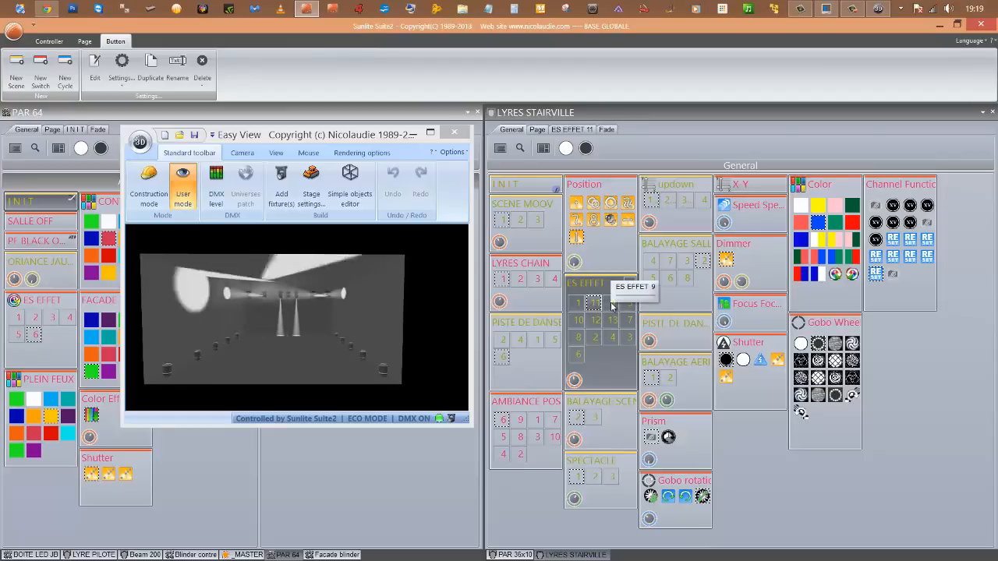
pyautogui.click(612, 304)
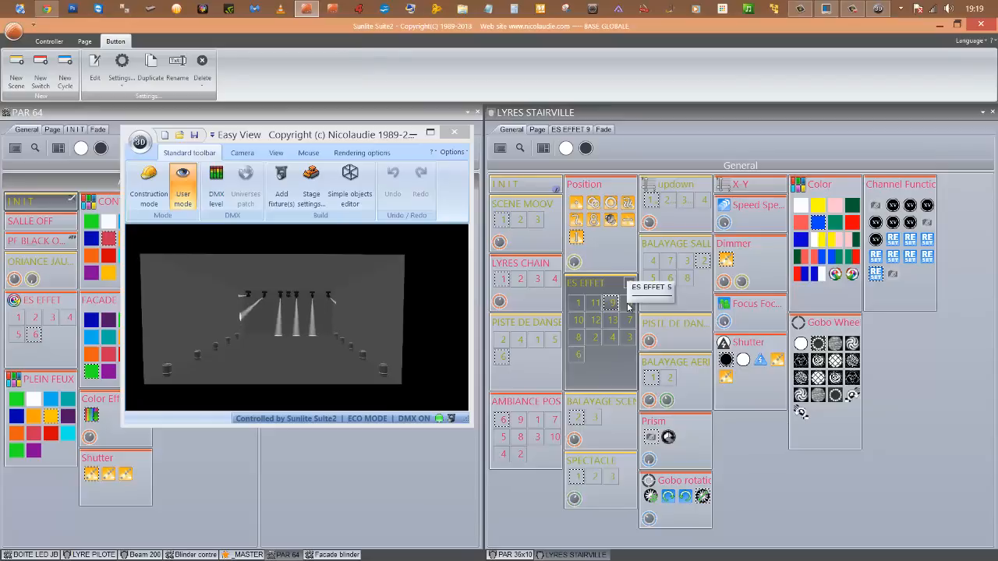
pyautogui.click(628, 320)
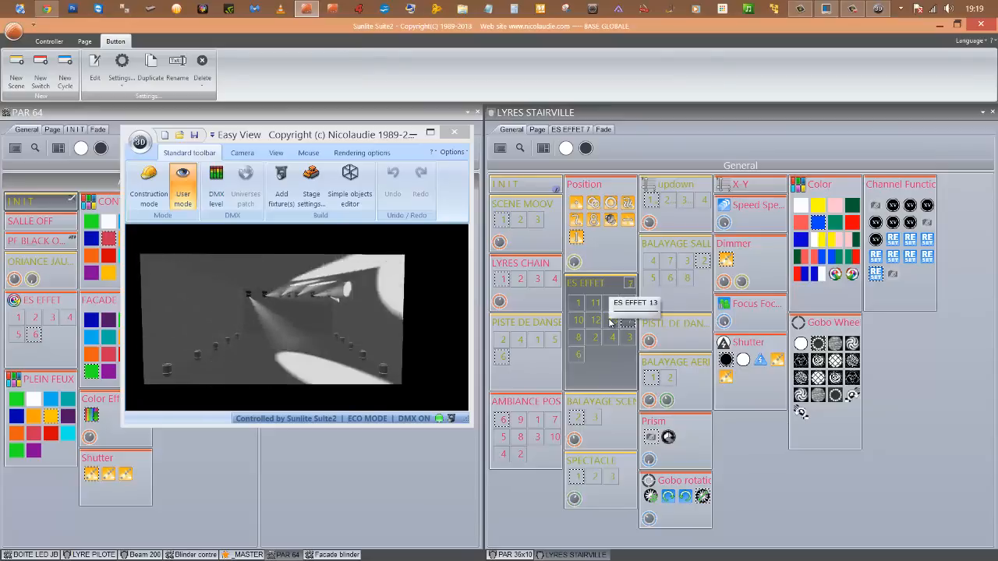
pyautogui.click(610, 320)
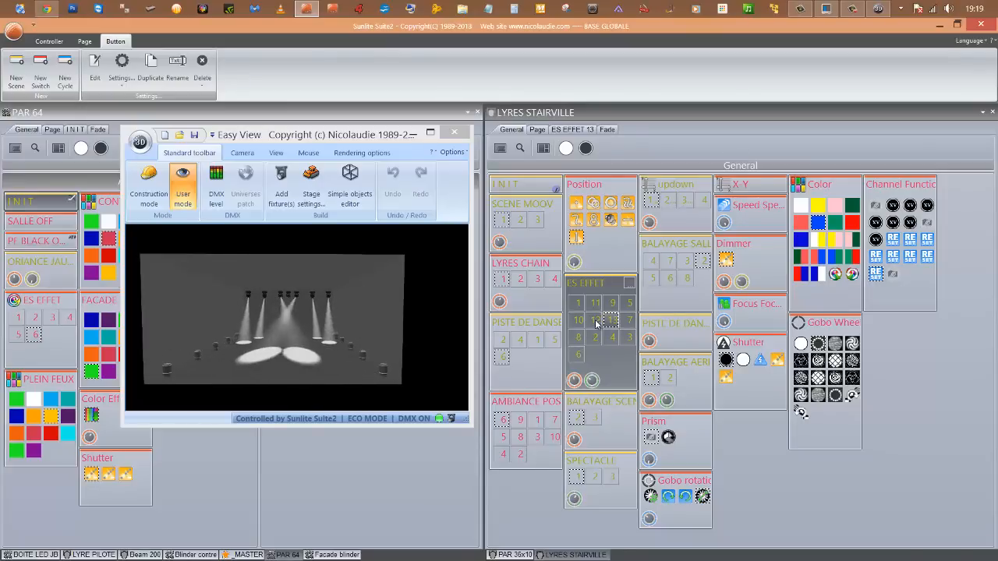
# Preview the ES EFFET scenes 12, 10, 8, 2, 4 and 6, and reset the fixtures with INIT.
pyautogui.click(595, 320)
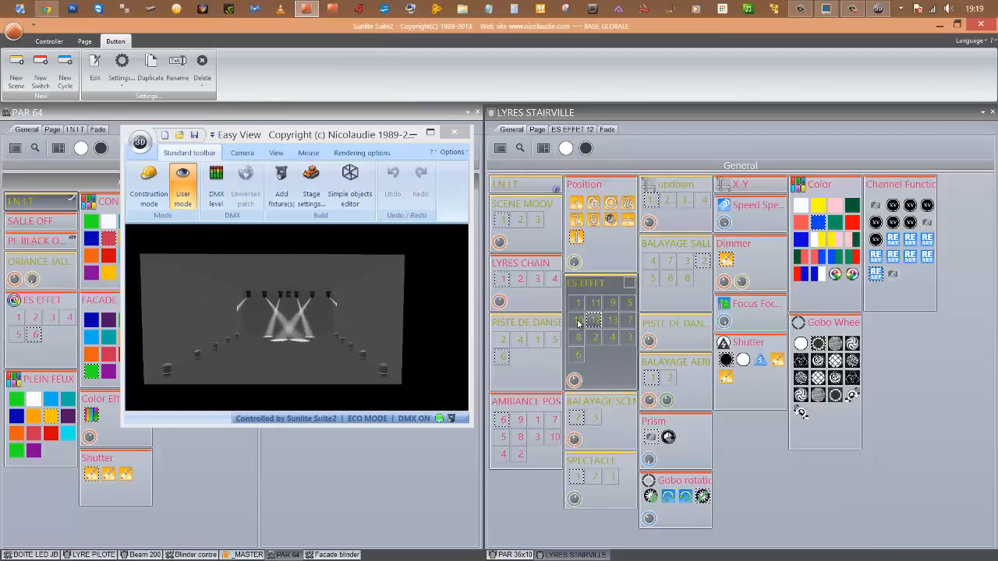
pyautogui.click(578, 322)
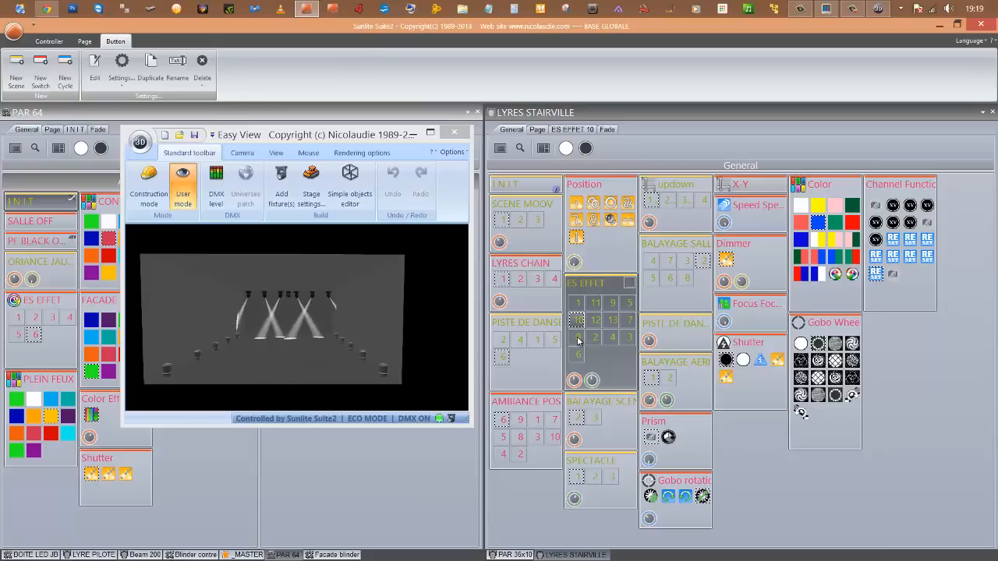
pyautogui.click(578, 338)
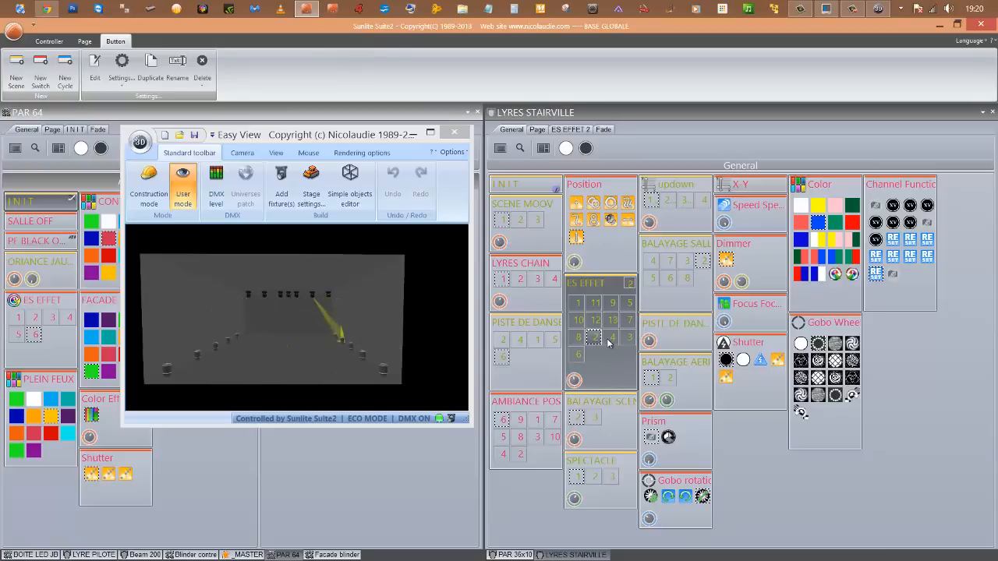
pyautogui.click(610, 339)
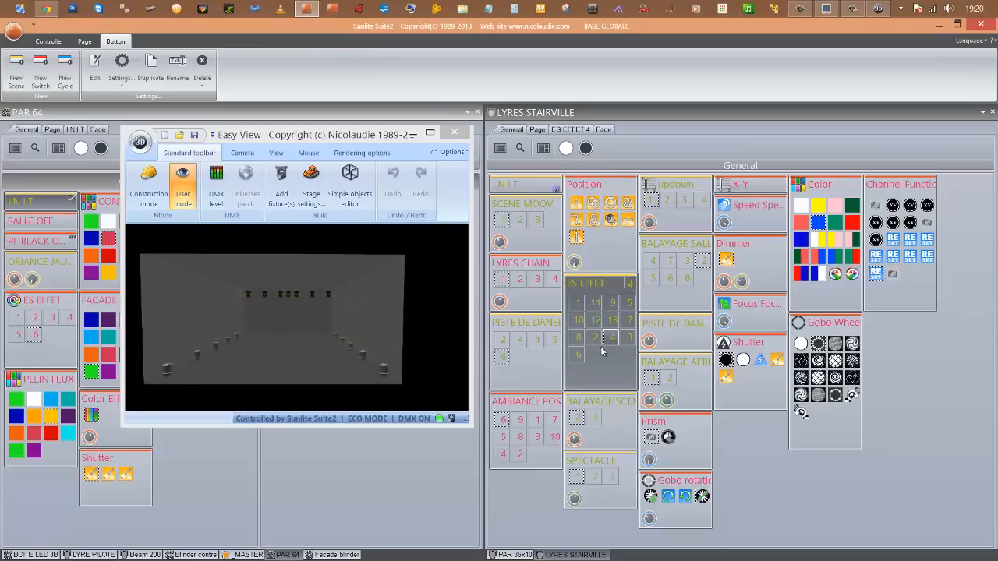
pyautogui.click(578, 354)
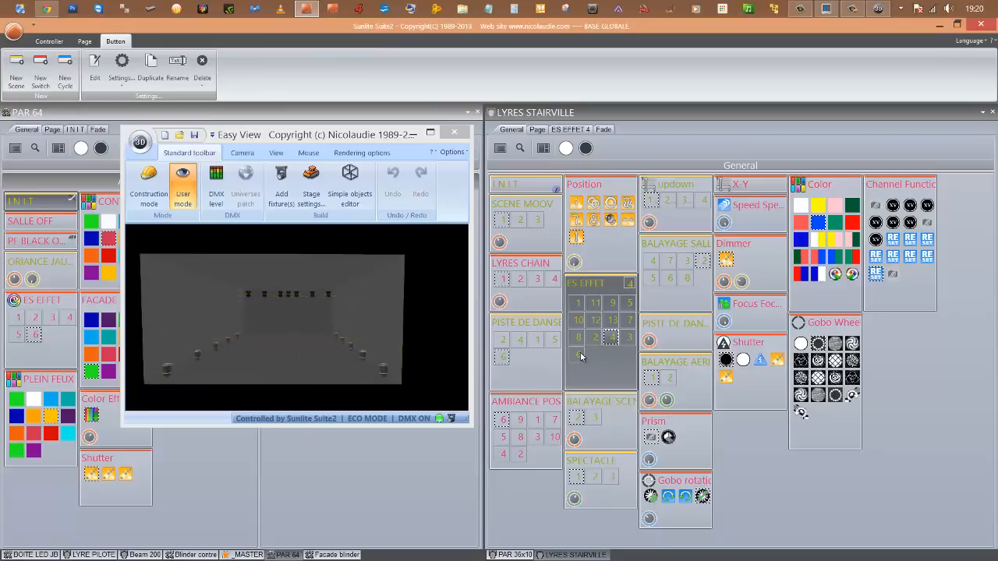
pyautogui.click(520, 188)
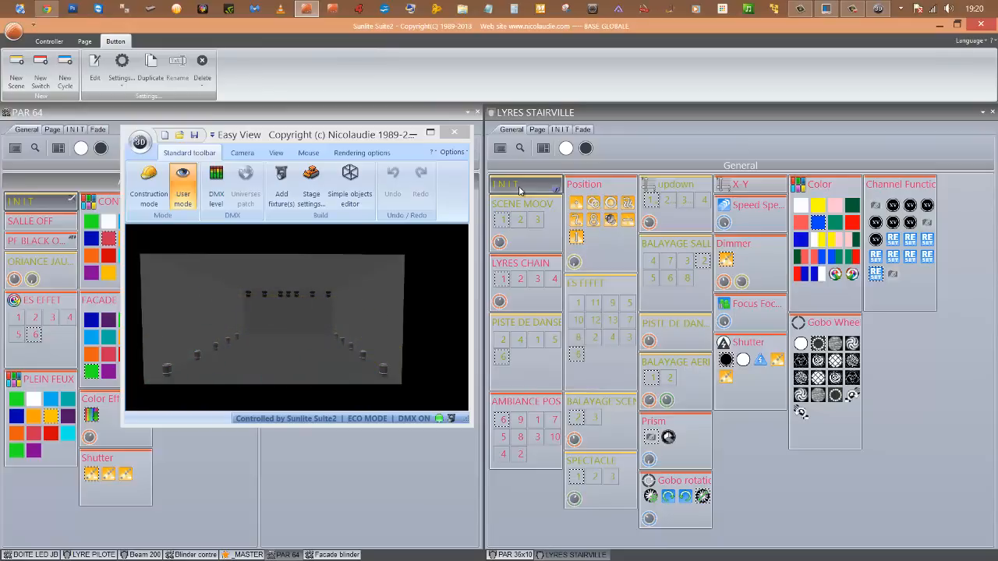
# Preview the four updown movement scenes in order: 1 normal, 2 CHASER, 3 SACADES and 4.
pyautogui.click(655, 204)
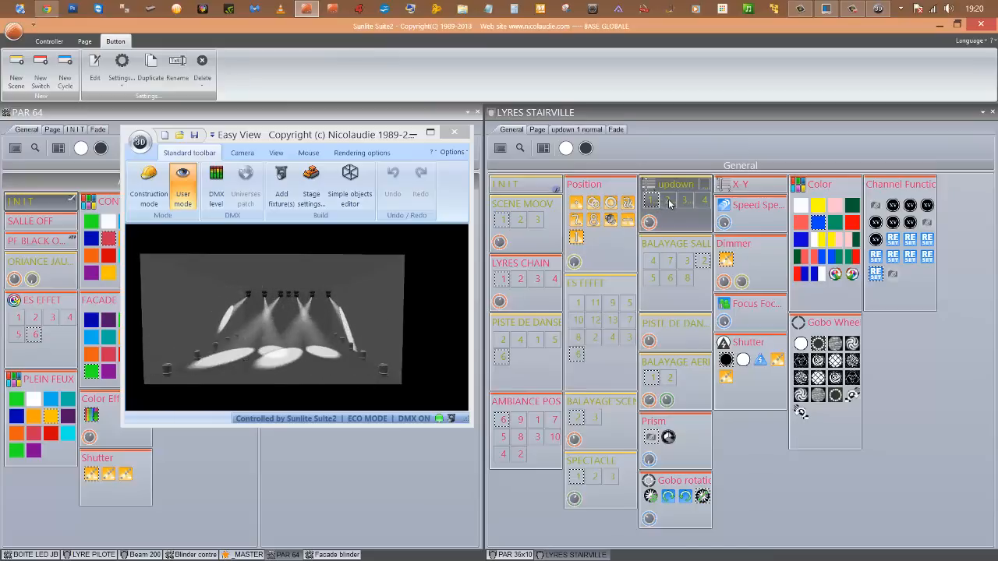
pyautogui.click(668, 202)
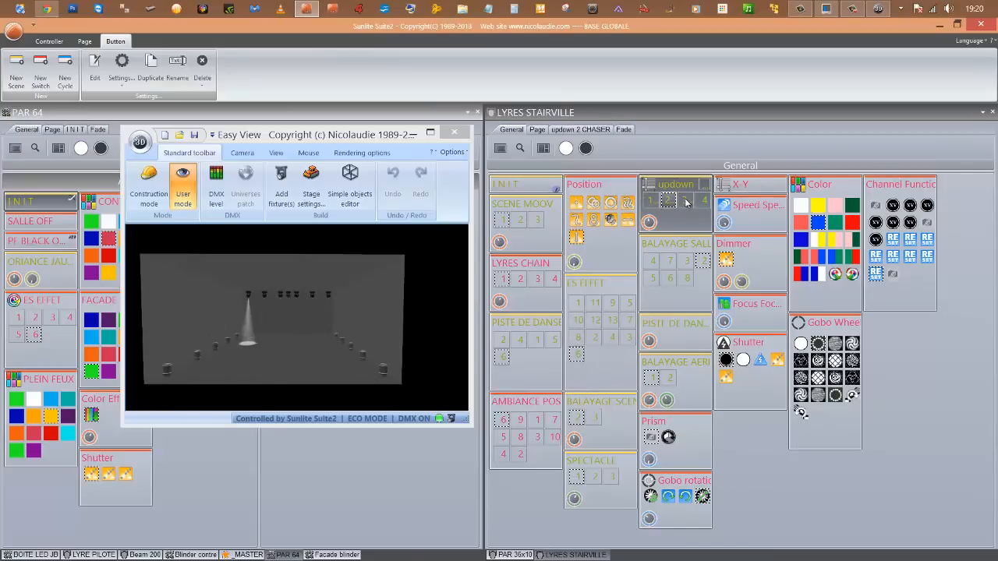
pyautogui.click(685, 201)
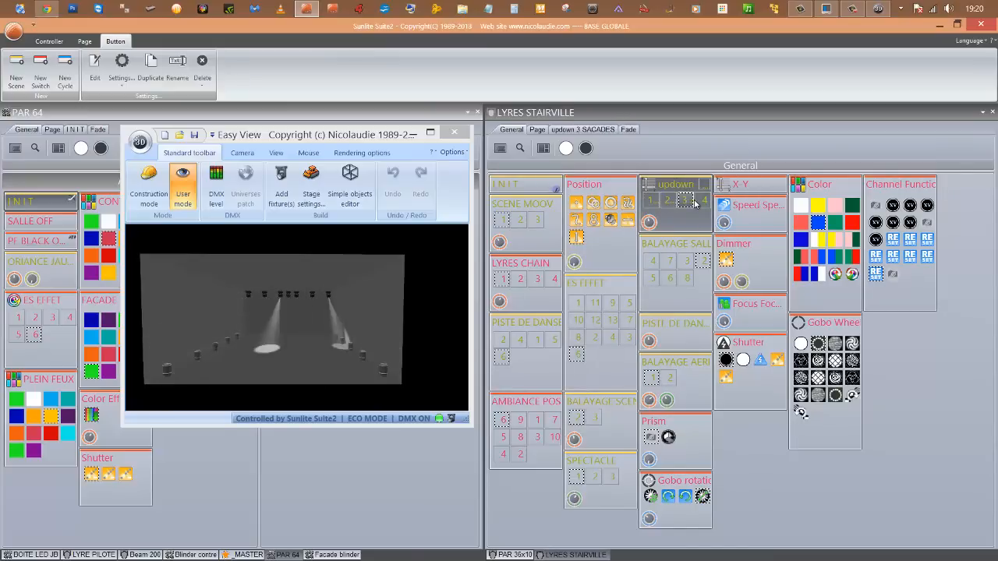
pyautogui.click(701, 202)
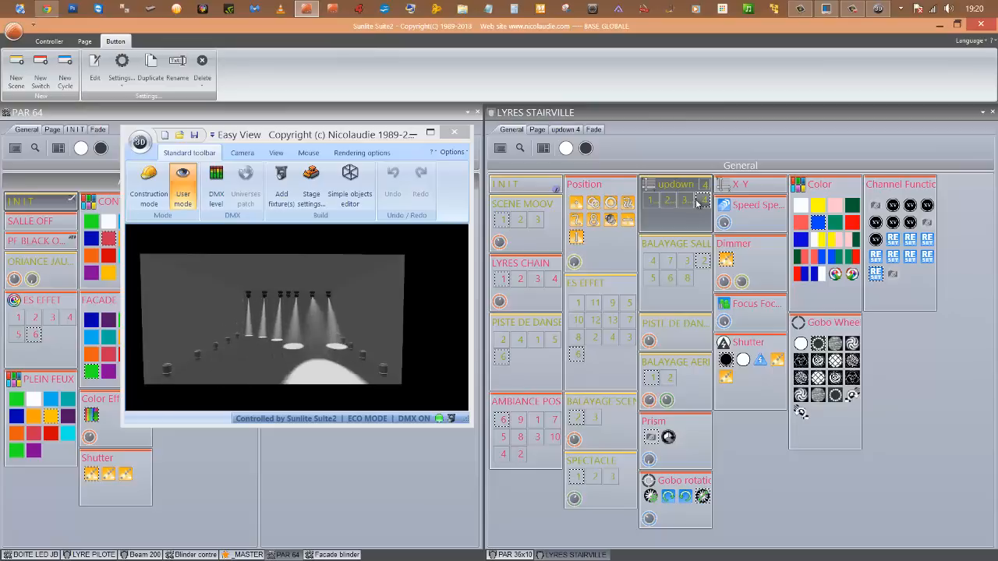
# Preview the BALAYAGE SALLE sweep scenes 4, 7 and 3 in the 3D view.
pyautogui.click(652, 261)
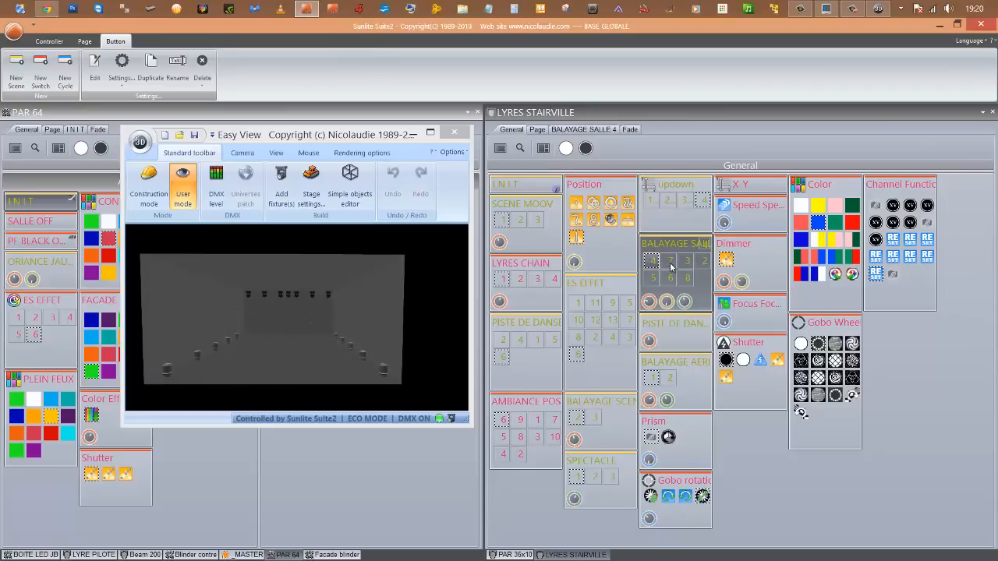
pyautogui.click(670, 264)
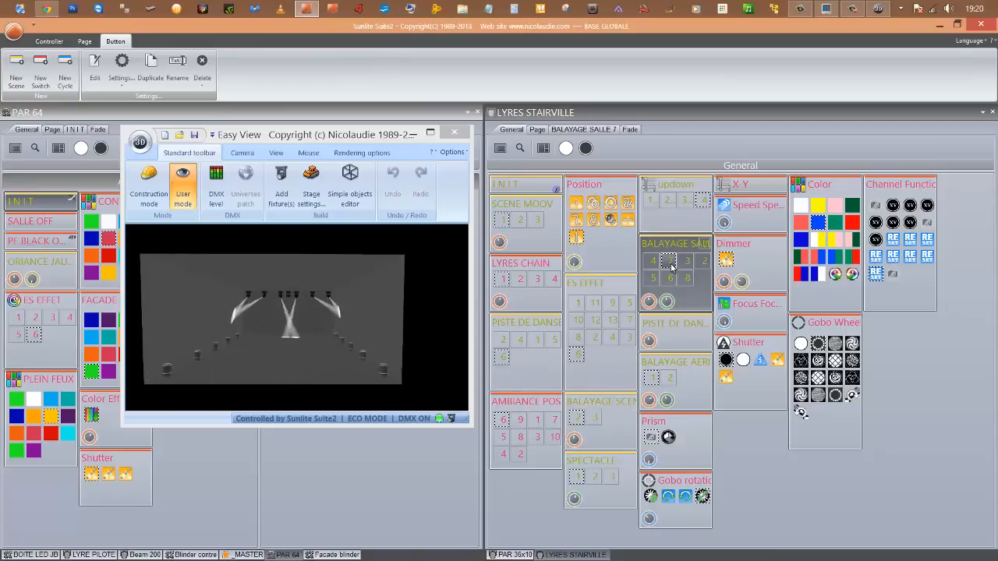
pyautogui.click(686, 264)
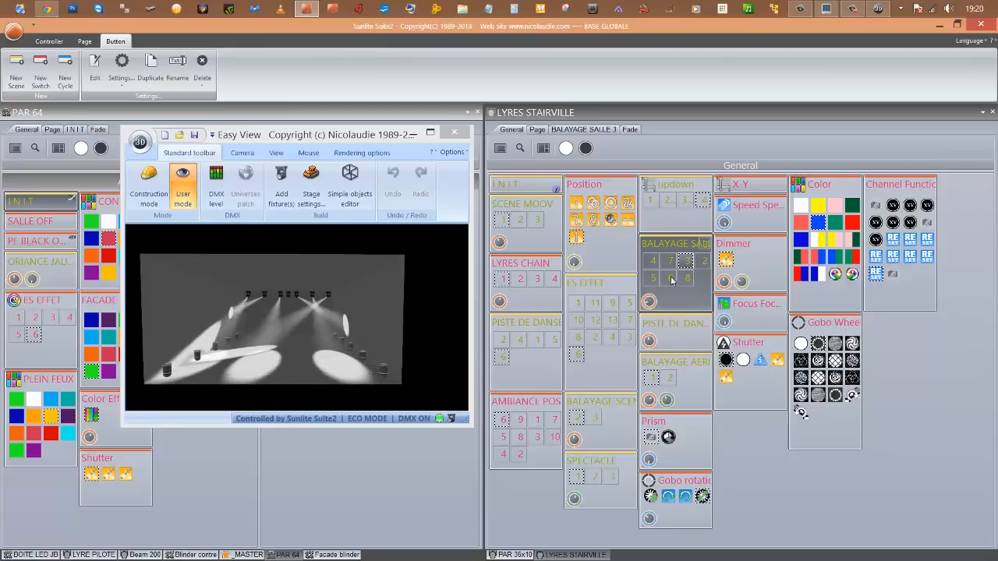
# Check the fader display options of BALAYAGE SALLE 3 and set its speed to 18.
pyautogui.moveTo(648, 302)
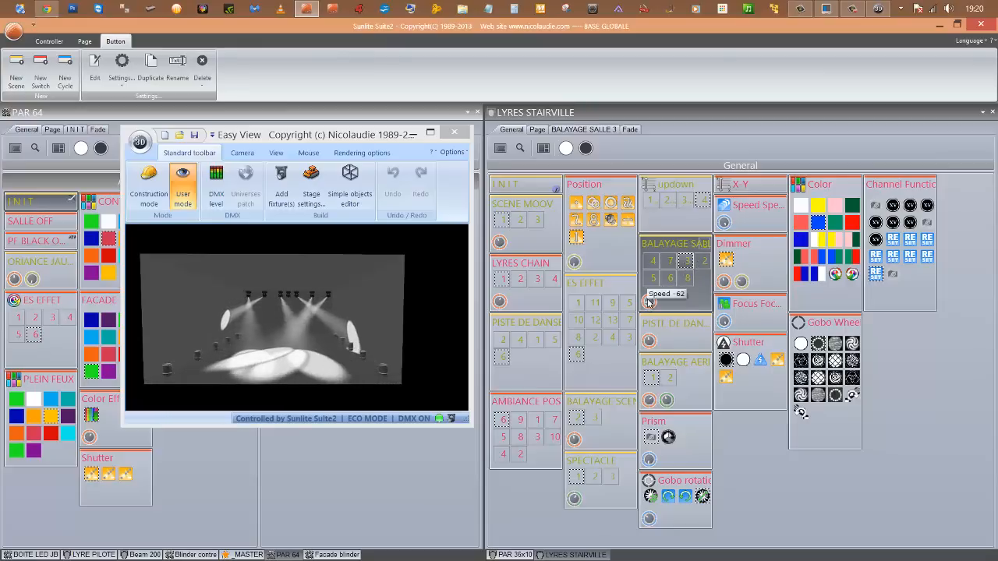
pyautogui.rightClick(685, 262)
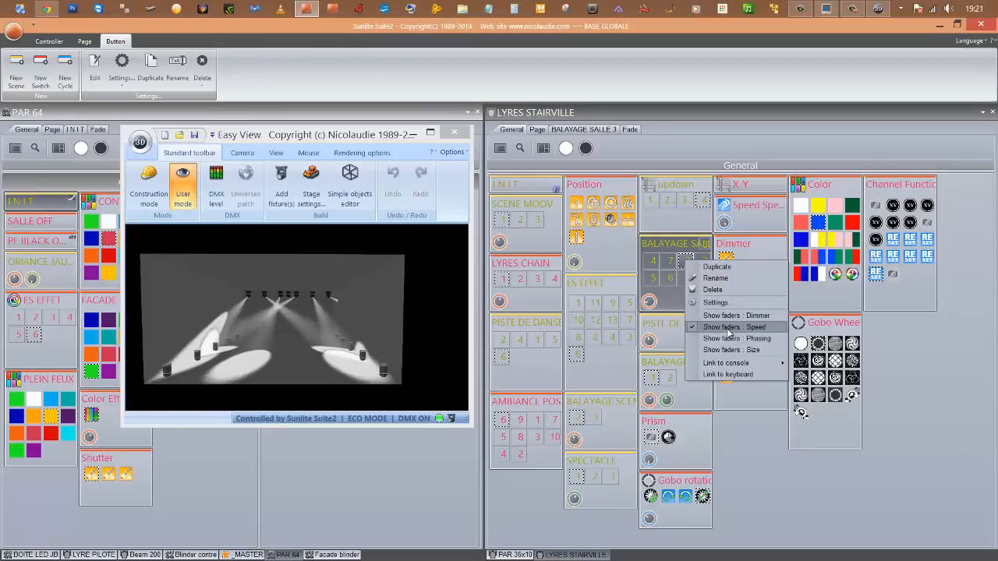
pyautogui.click(670, 302)
pyautogui.click(646, 302)
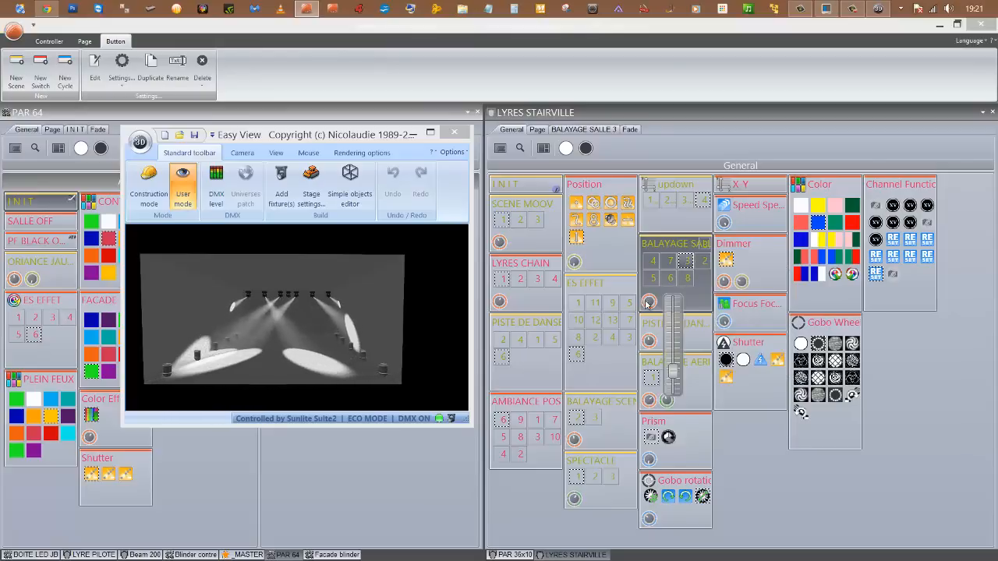
pyautogui.moveTo(647, 305); pyautogui.dragTo(672, 61)
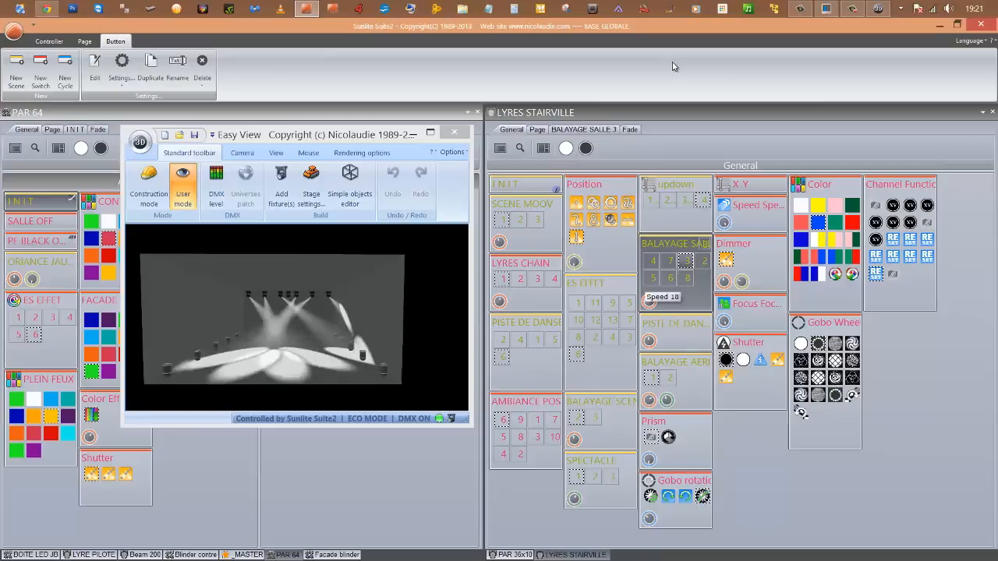
# Preview the BALAYAGE SALLE sweep scenes 8, 6 and 5 in the 3D view.
pyautogui.click(686, 279)
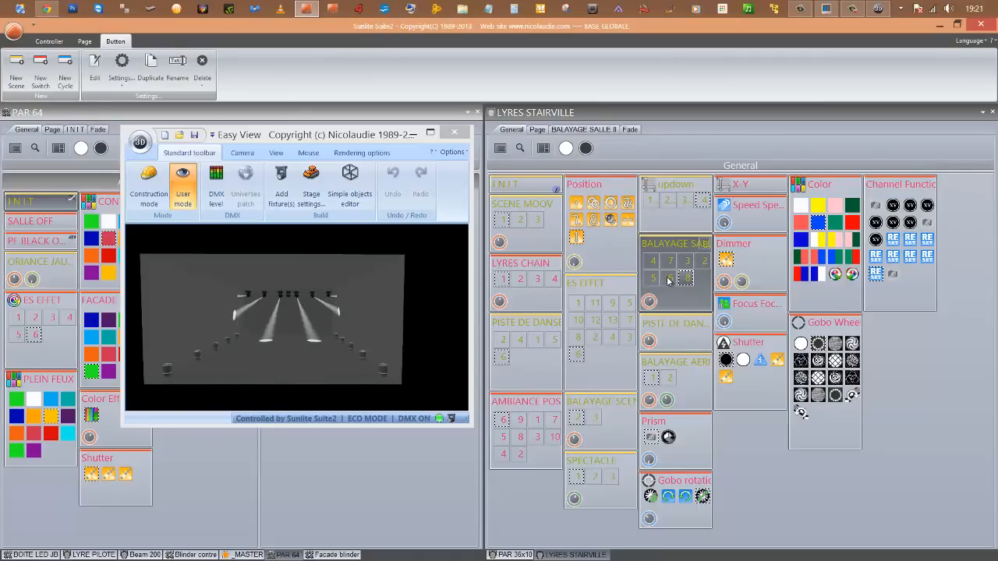
pyautogui.click(668, 279)
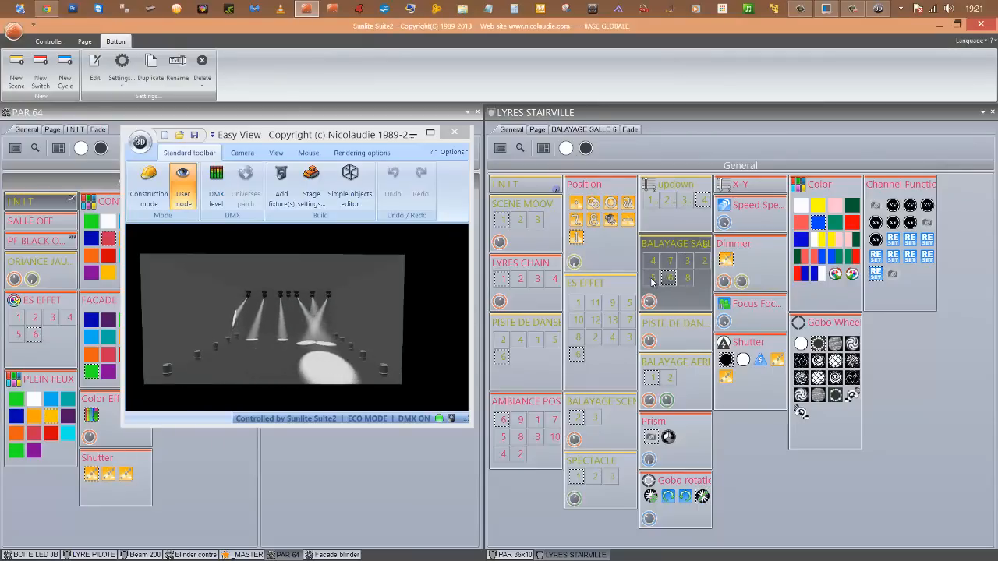
pyautogui.click(651, 279)
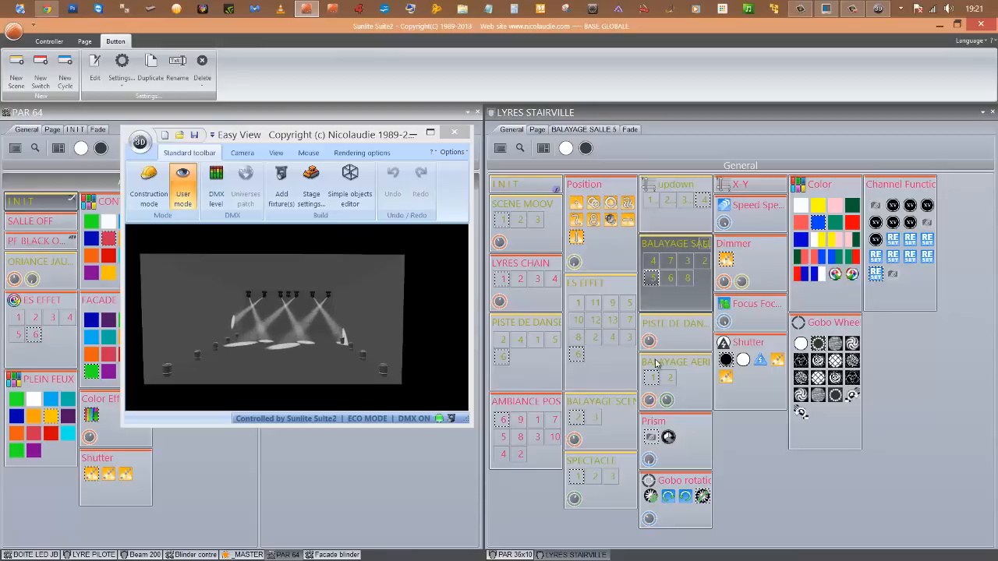
# Preview the PISTE DE DANSE 2 sweep and the BALAYAGE AERIEN scenes 1 and 2.
pyautogui.click(673, 341)
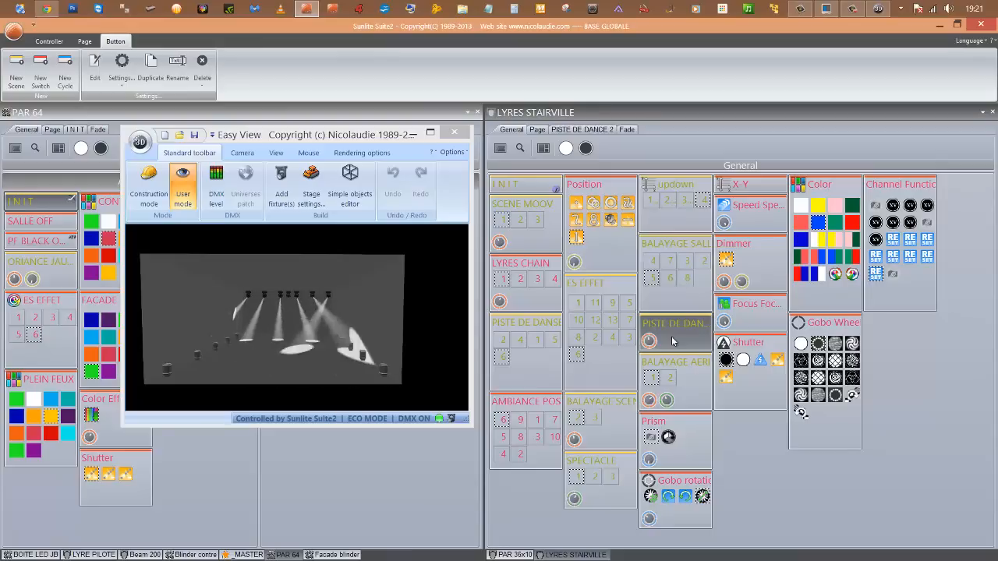
pyautogui.click(651, 378)
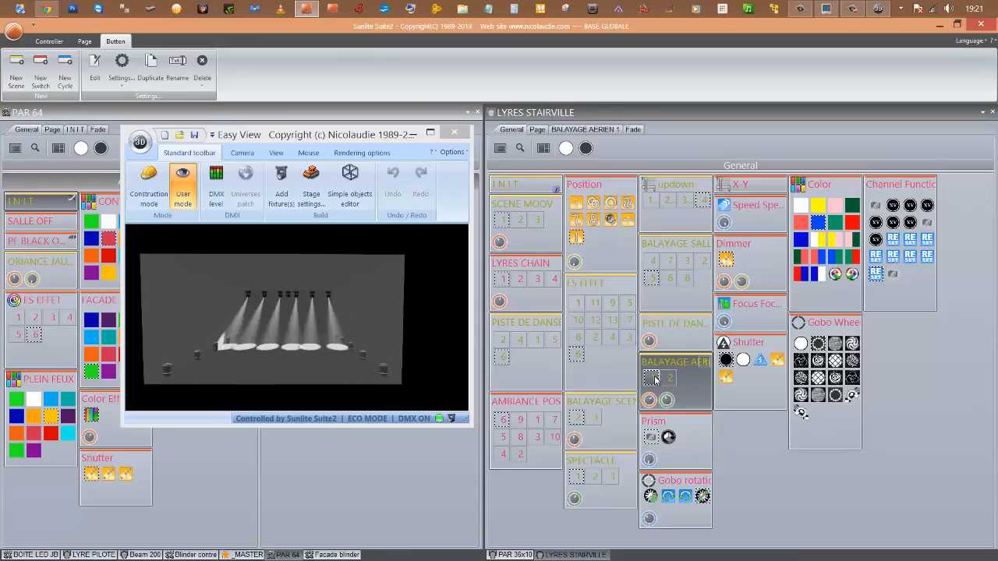
pyautogui.click(668, 379)
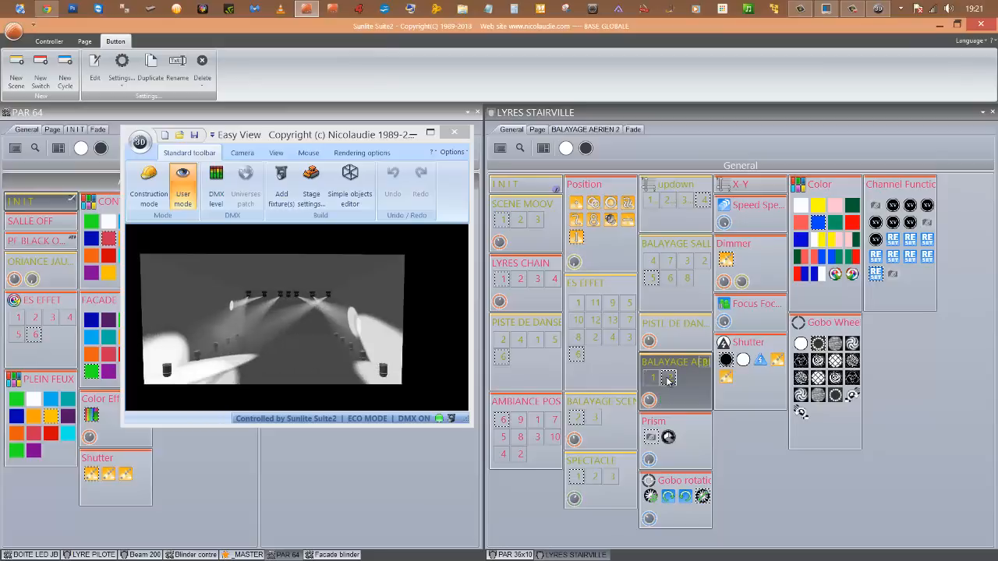
# Run the SPECTACLE 1 scene and show its Speed fader alongside the Size fader.
pyautogui.click(577, 476)
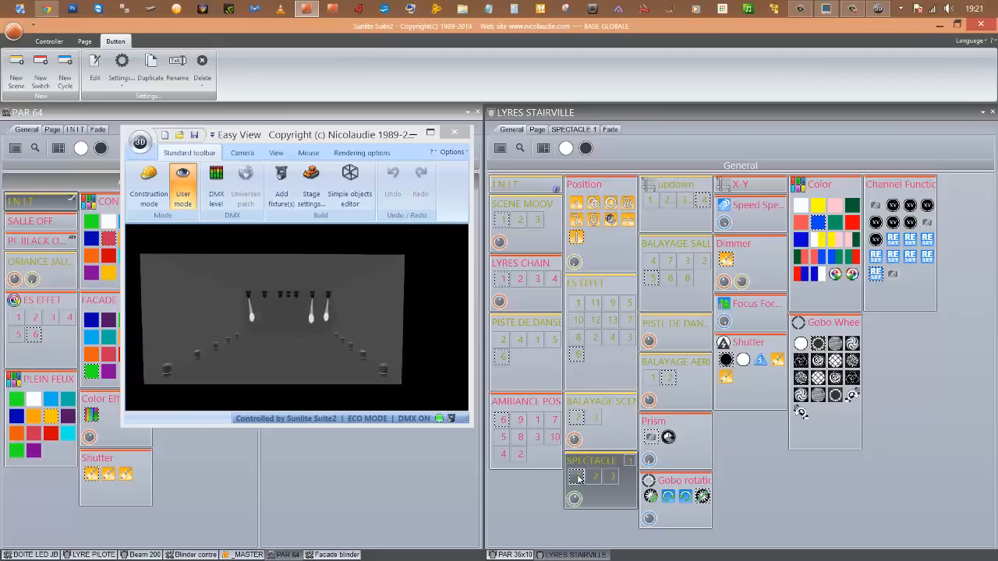
pyautogui.moveTo(574, 499)
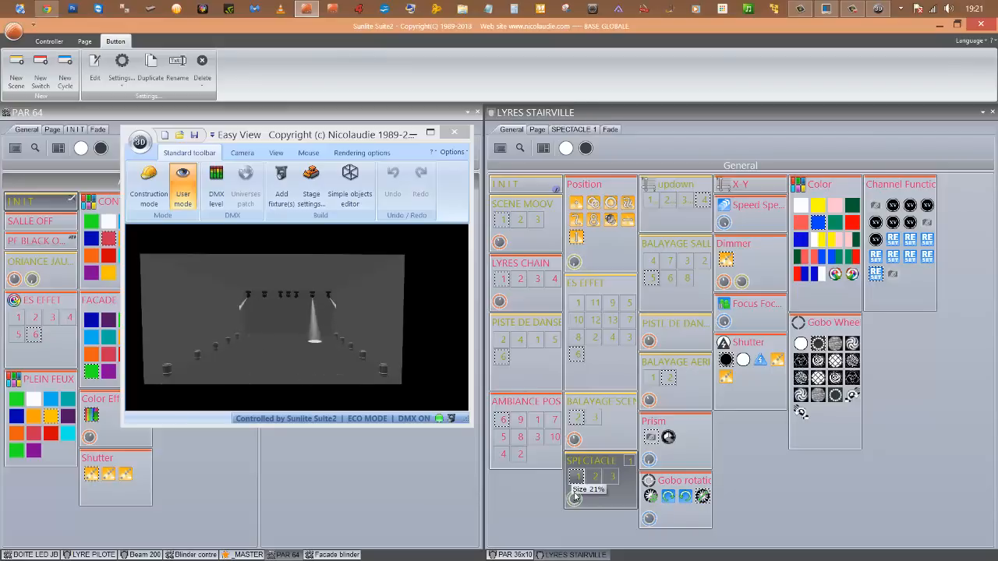
pyautogui.rightClick(577, 476)
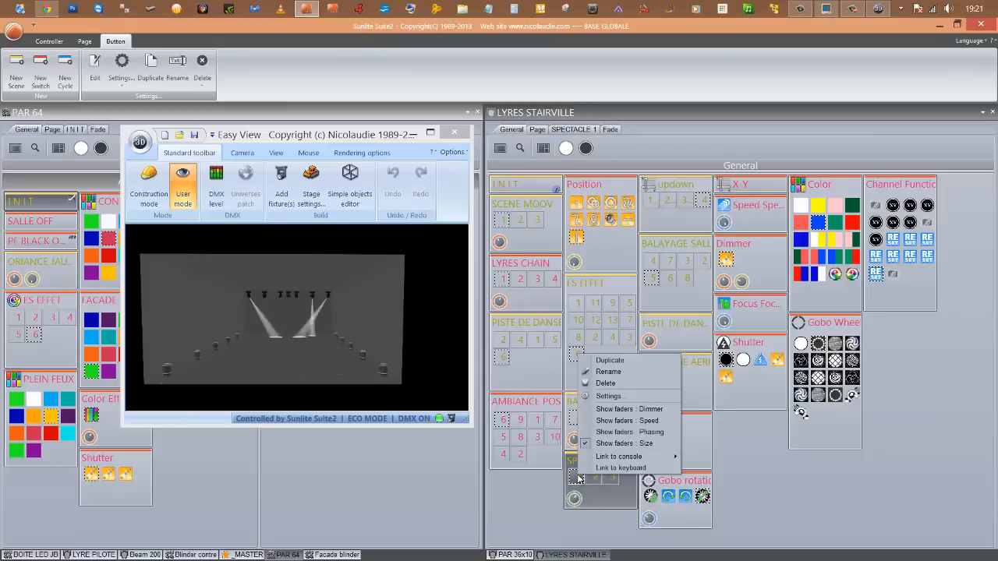
pyautogui.click(622, 422)
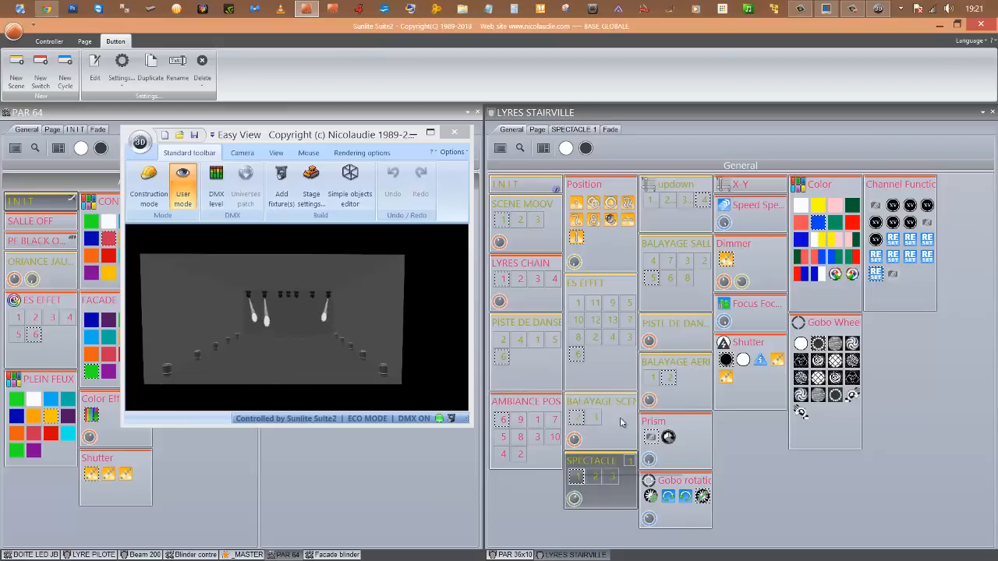
# Adjust the speed of SPECTACLE 1 and set its movement size to 1%.
pyautogui.click(575, 500)
pyautogui.moveTo(576, 503); pyautogui.dragTo(563, 560)
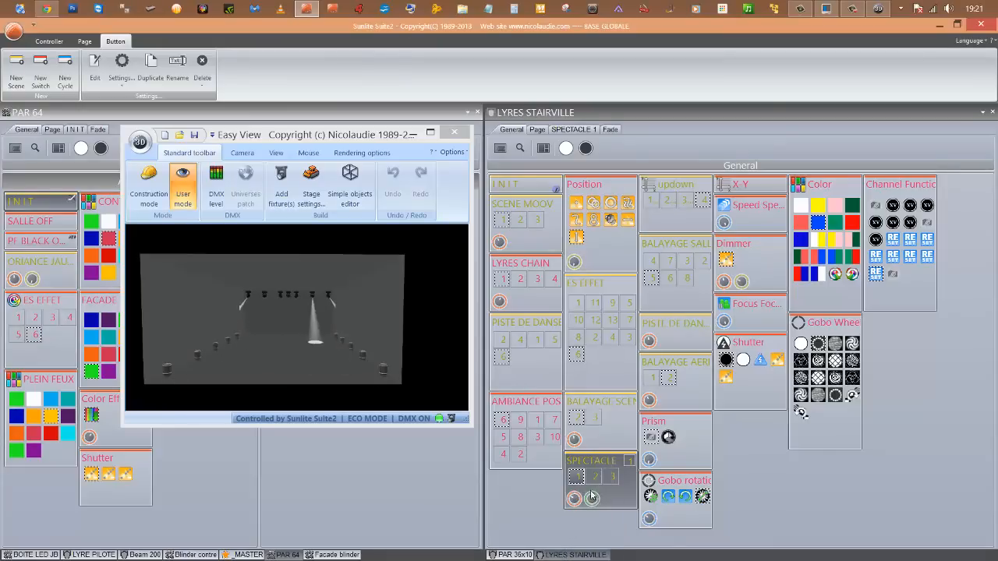
pyautogui.moveTo(592, 499); pyautogui.dragTo(592, 515)
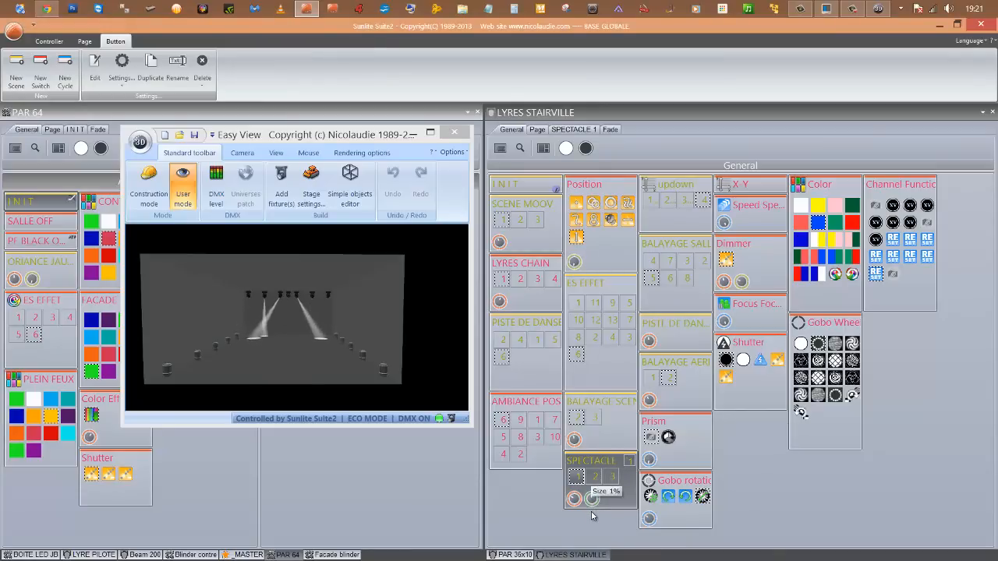
# Preview the SPECTACLE scenes 2 and 3 and the SCENE MOOV scenes 1, 2 and 3.
pyautogui.click(595, 477)
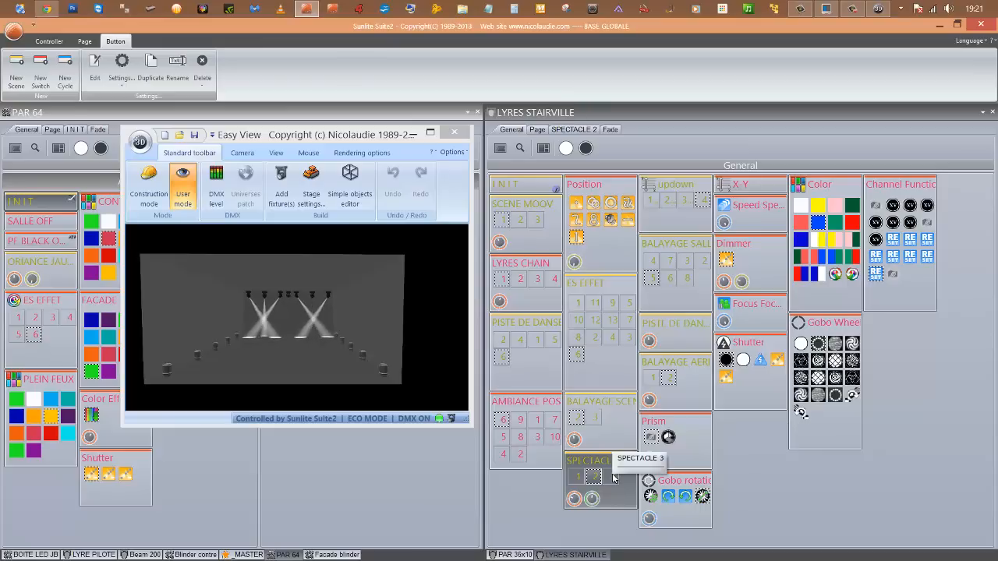
pyautogui.click(612, 477)
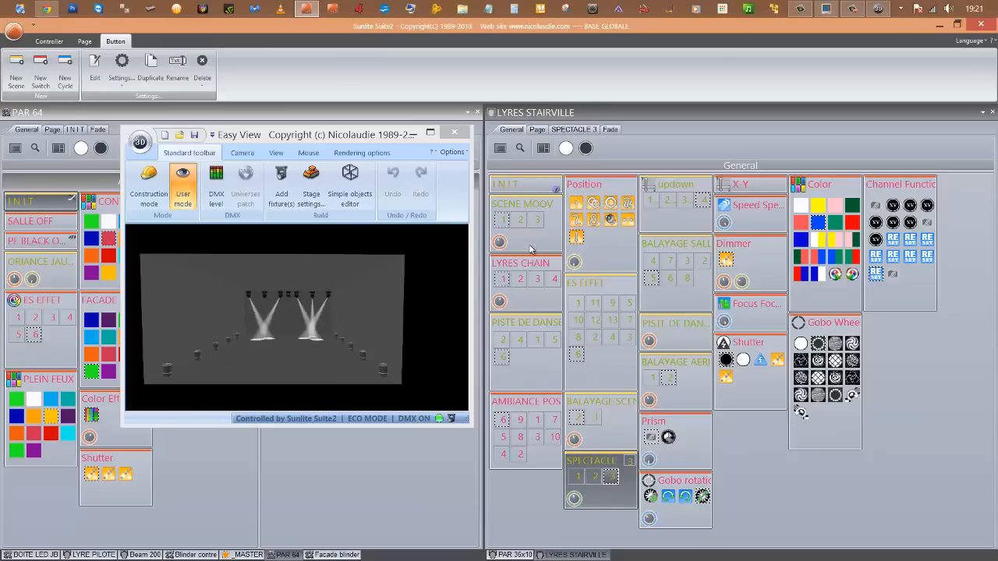
pyautogui.click(503, 219)
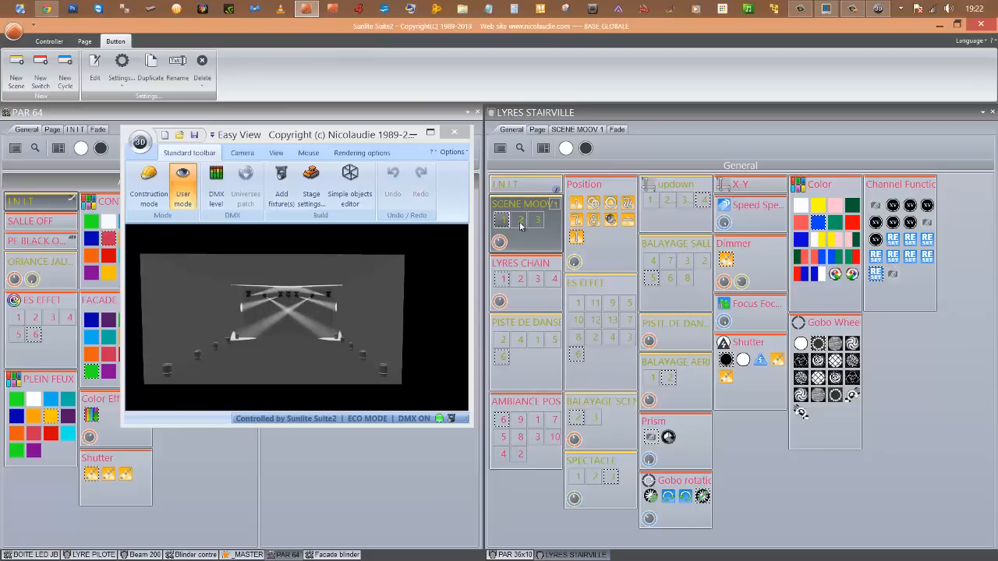
pyautogui.click(521, 221)
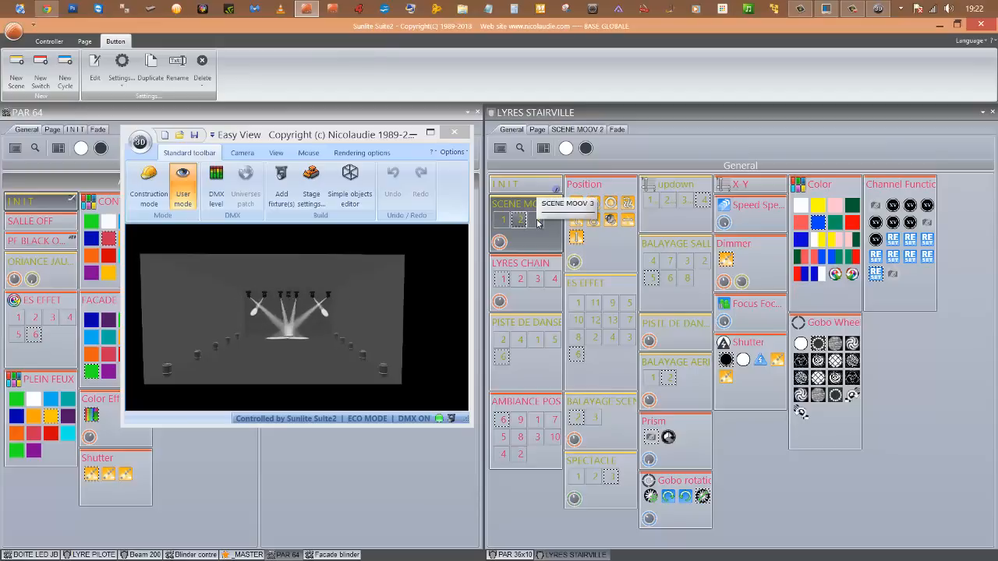
pyautogui.click(537, 222)
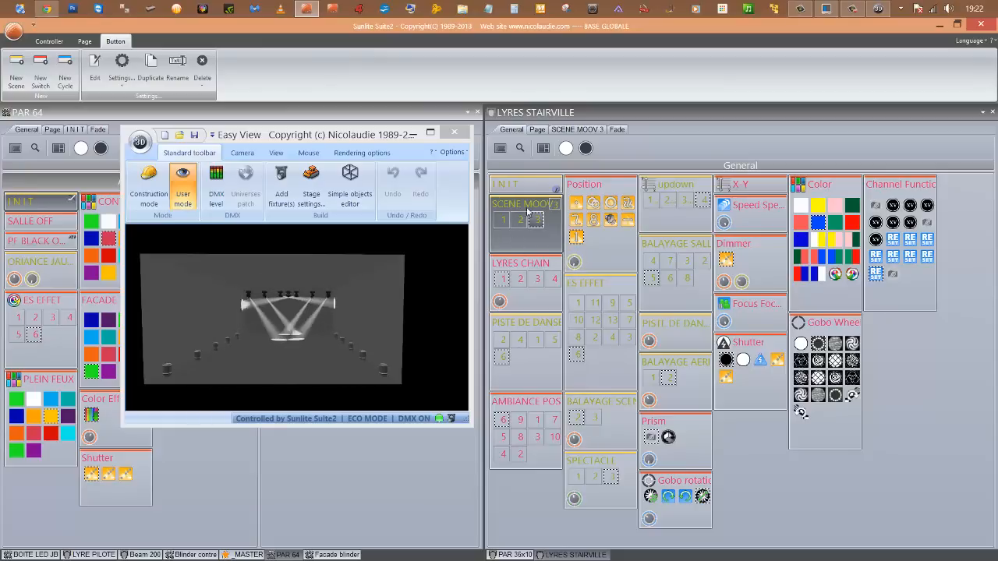
# Preview the AMBIANCE POSITION scenes 9, 8, 3, 8 again, 5, 6 and 1 on top of SCENE MOOV 3.
pyautogui.click(520, 421)
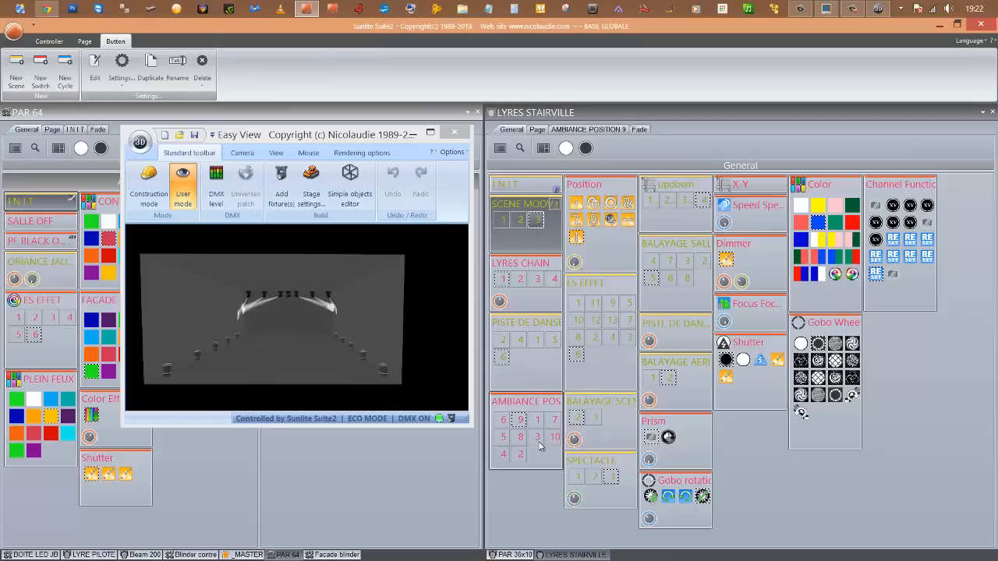
pyautogui.click(521, 437)
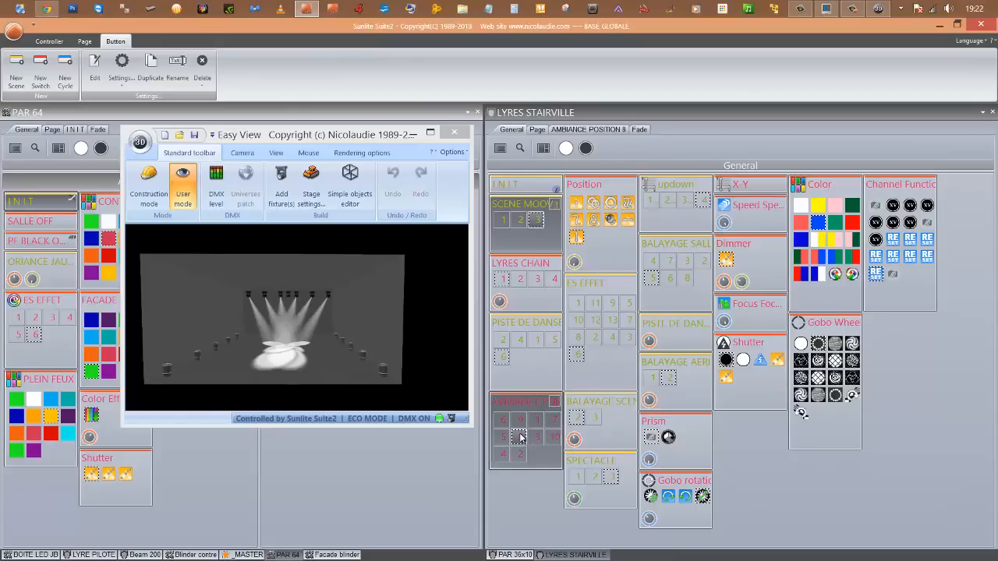
pyautogui.click(536, 437)
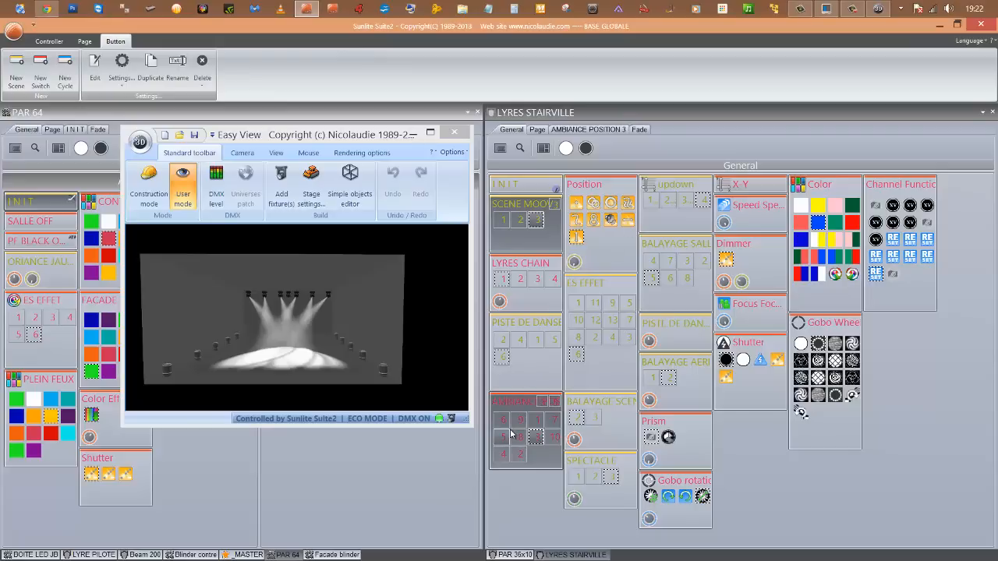
pyautogui.click(519, 438)
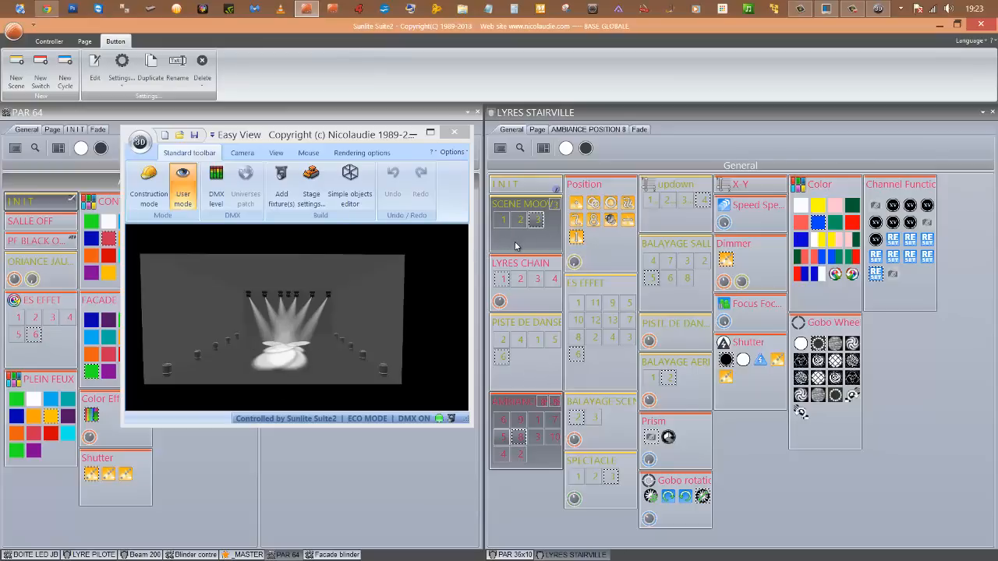
pyautogui.click(503, 437)
pyautogui.click(503, 421)
pyautogui.click(536, 420)
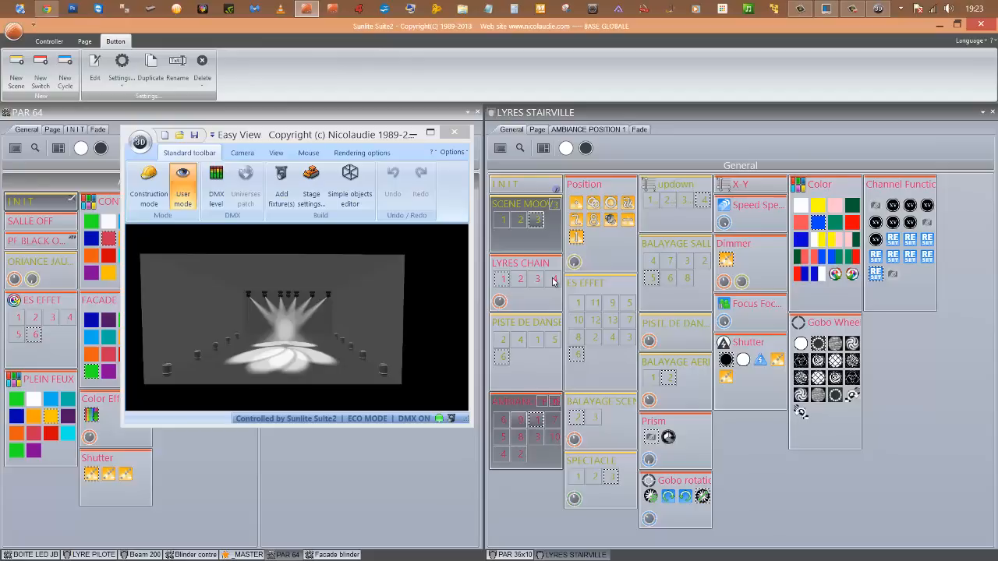
# Run LYRES CHAIN 1 over AMBIANCE POSITION 1 and adjust the chase speed.
pyautogui.click(503, 279)
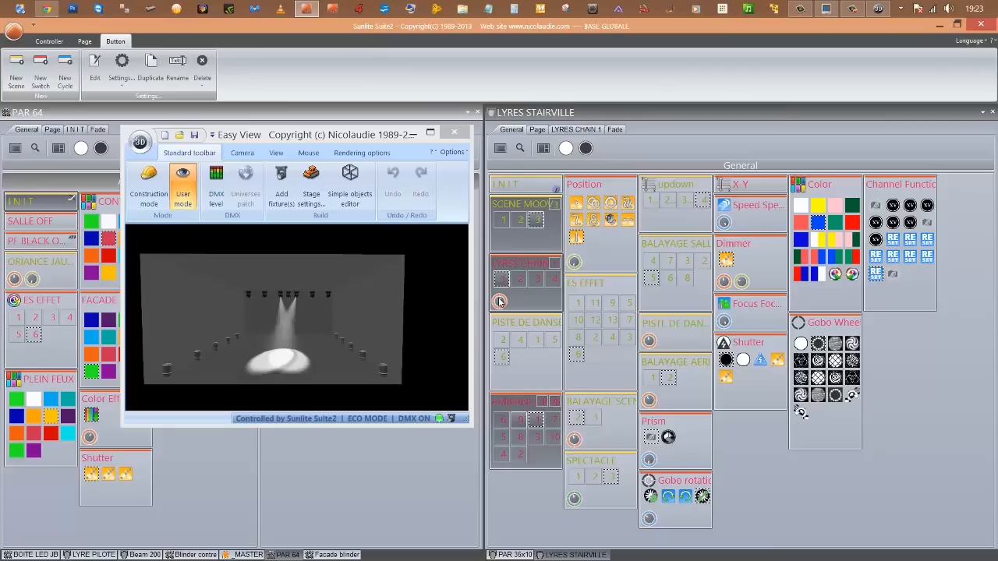
pyautogui.moveTo(500, 302)
pyautogui.moveTo(500, 302); pyautogui.dragTo(502, 239)
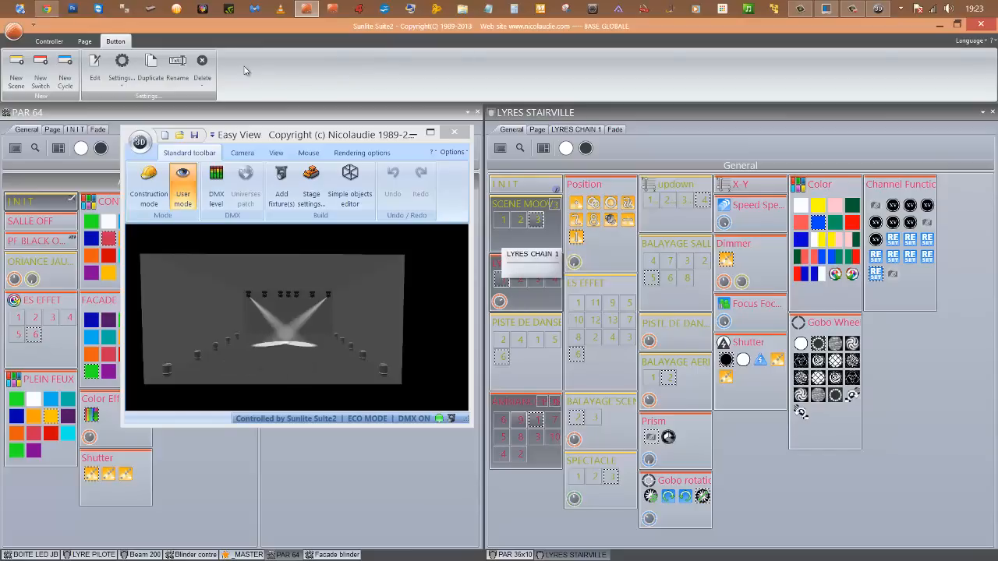
pyautogui.click(49, 40)
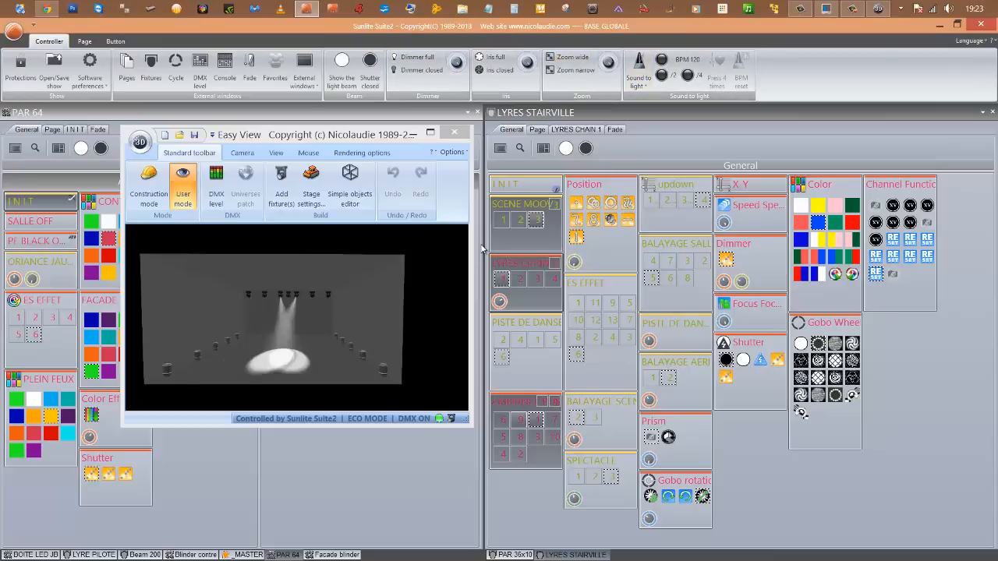
# Preview the LYRES CHAIN chases 2, 3 and 4, bringing up the speed fader during chase 3.
pyautogui.click(520, 280)
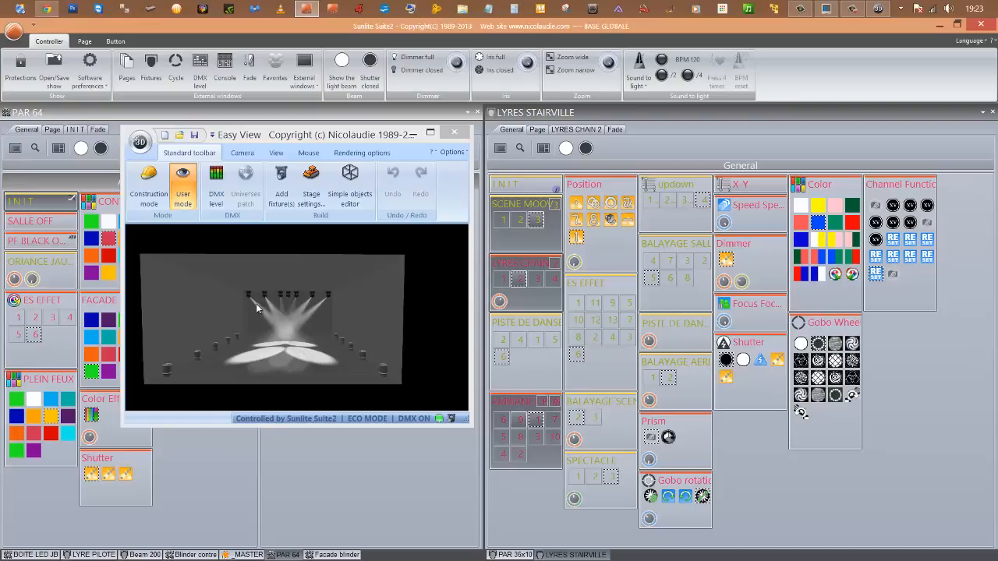
pyautogui.click(537, 280)
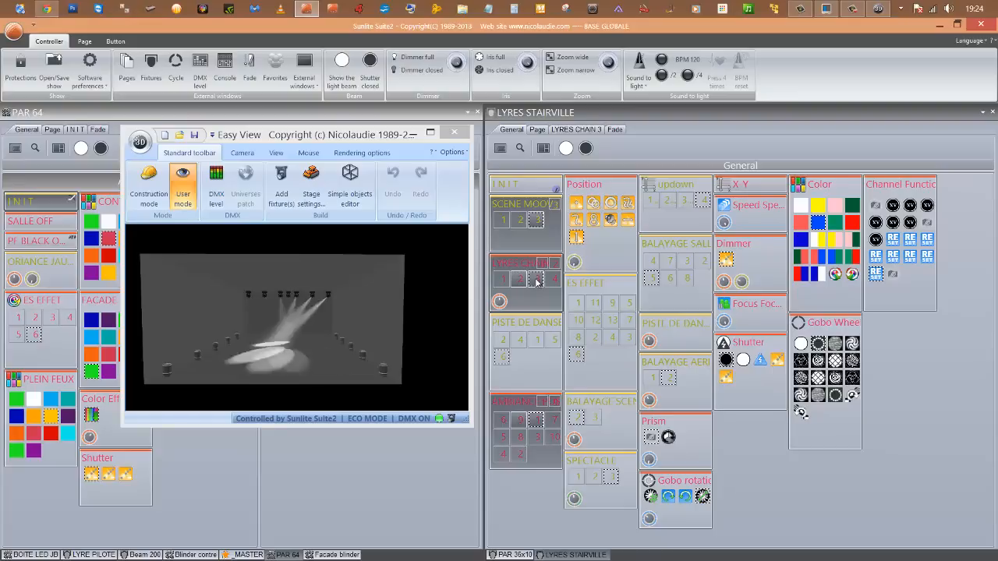
pyautogui.click(500, 301)
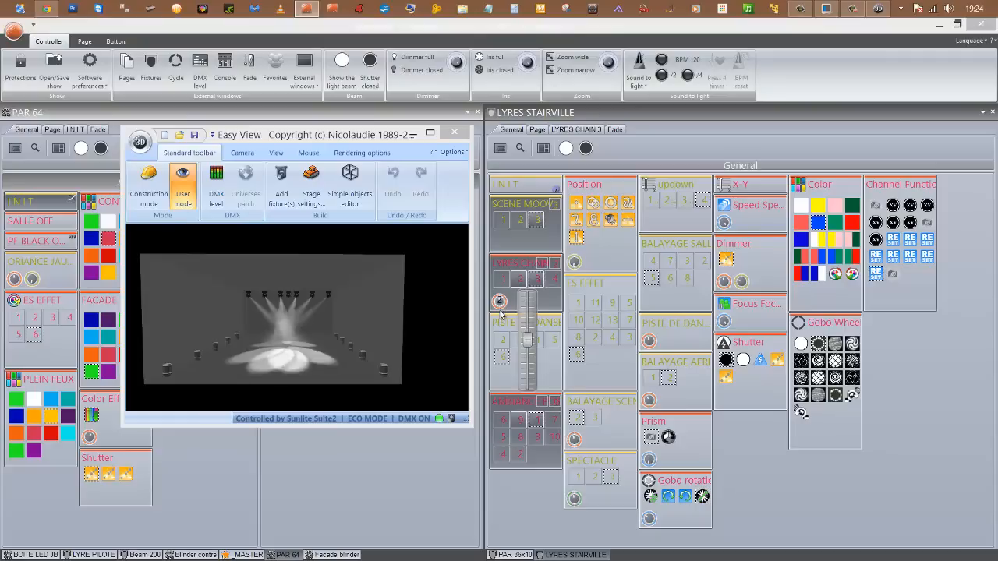
pyautogui.click(554, 279)
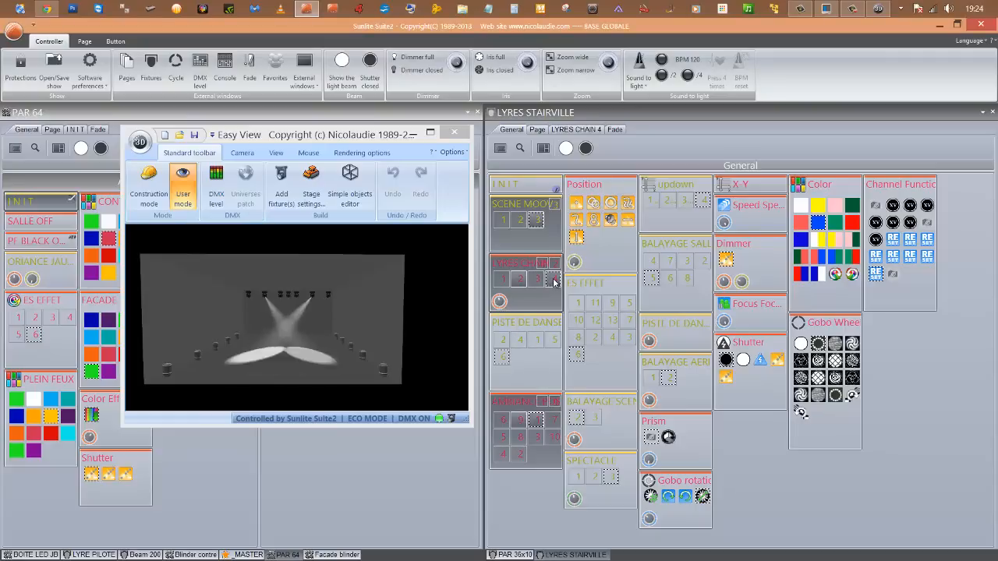
# Reset the moving heads with INIT and preview the SCENE MOOV scenes 1, 2 and 3.
pyautogui.click(521, 187)
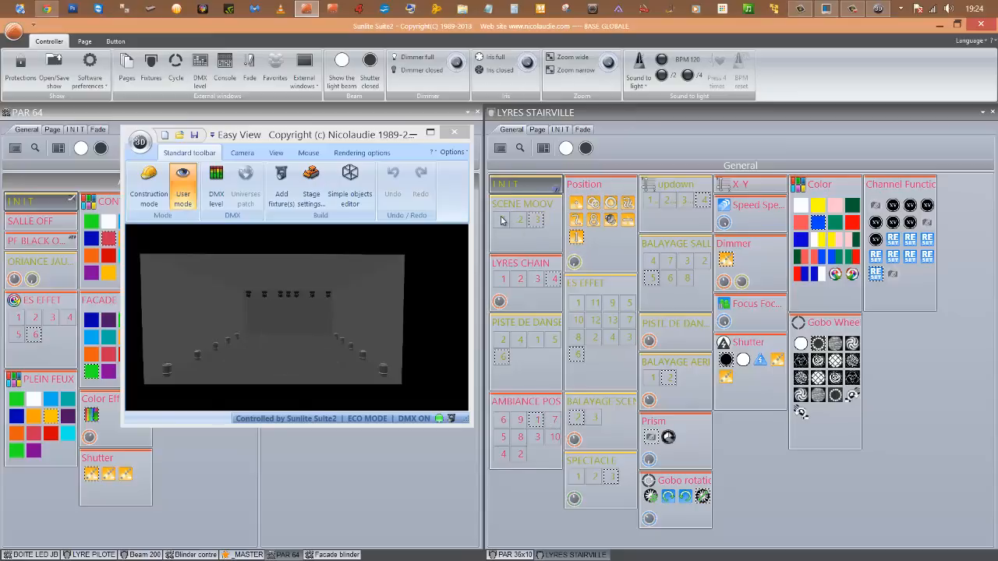
pyautogui.click(503, 221)
pyautogui.click(520, 221)
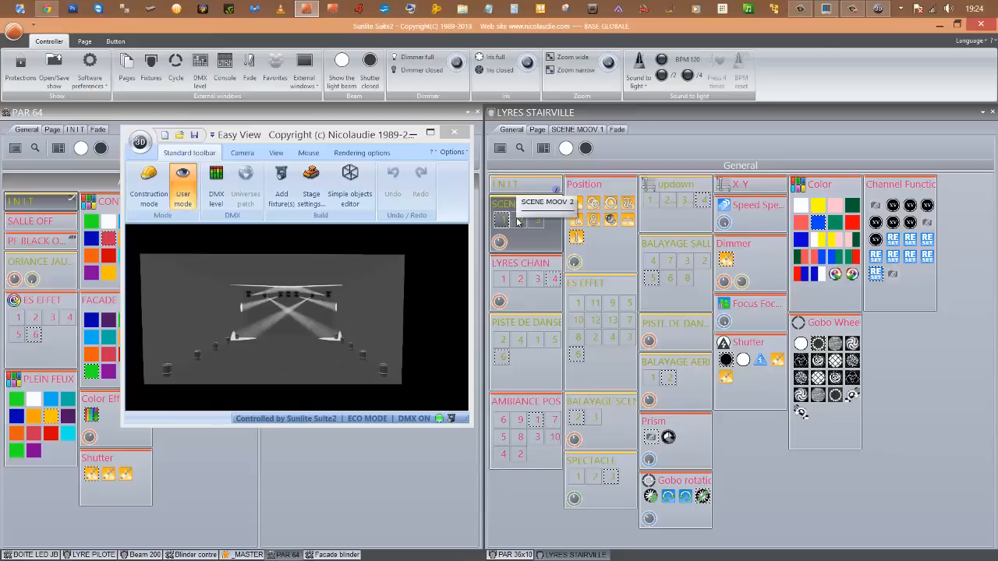
pyautogui.click(535, 221)
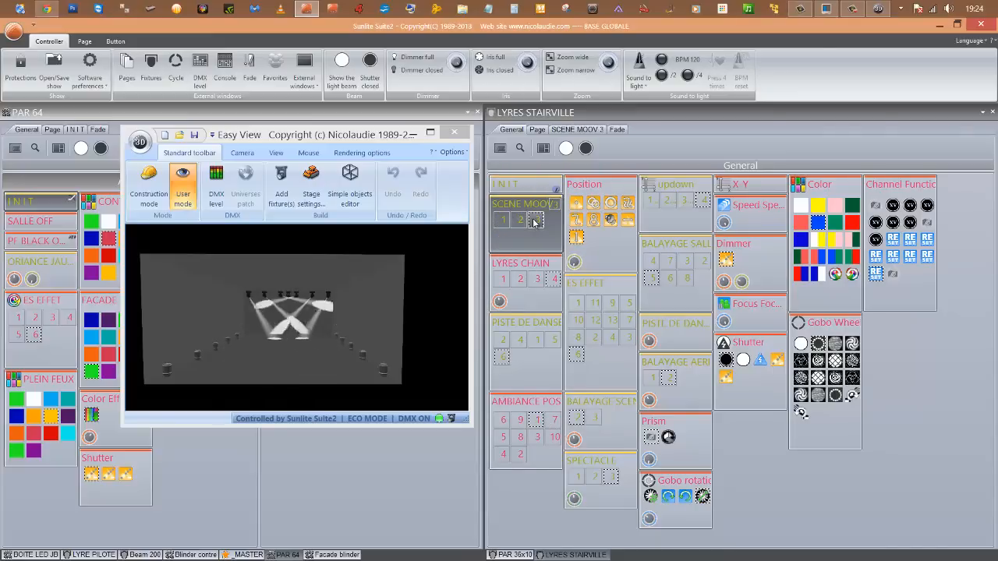
# Compare SCENE MOOV 3 with and without LYRES CHAIN 1, ending with the two combined.
pyautogui.click(504, 285)
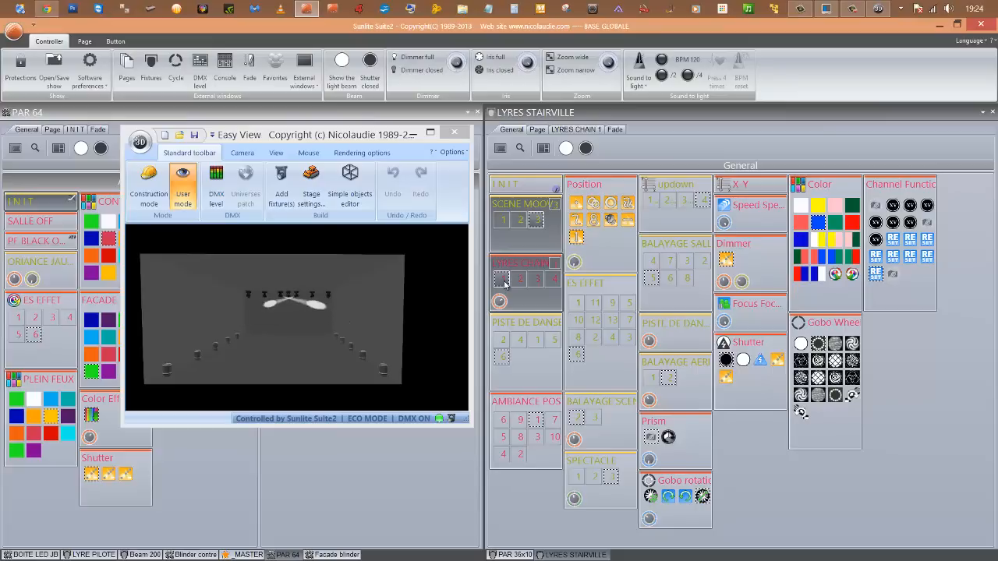
pyautogui.click(536, 223)
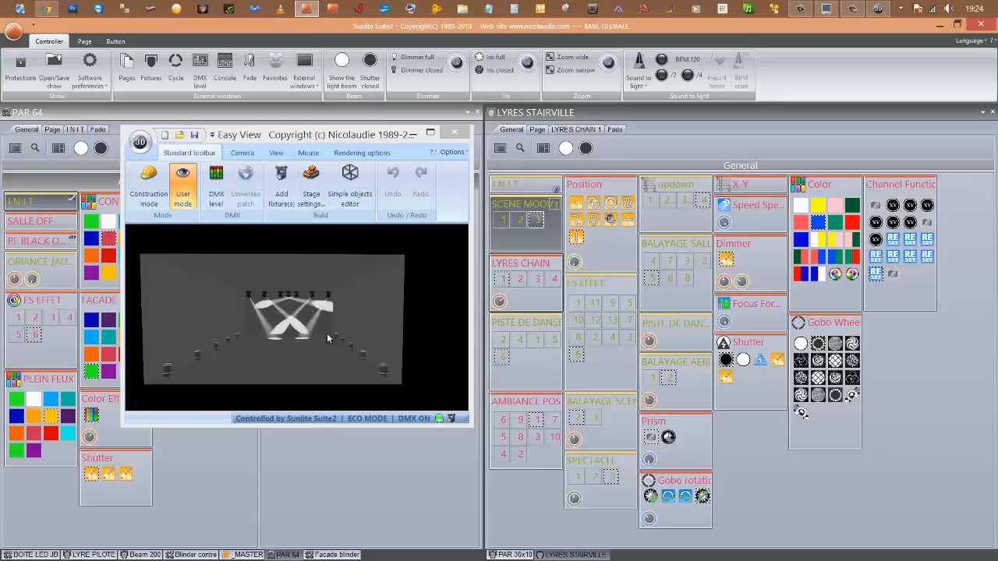
pyautogui.click(502, 279)
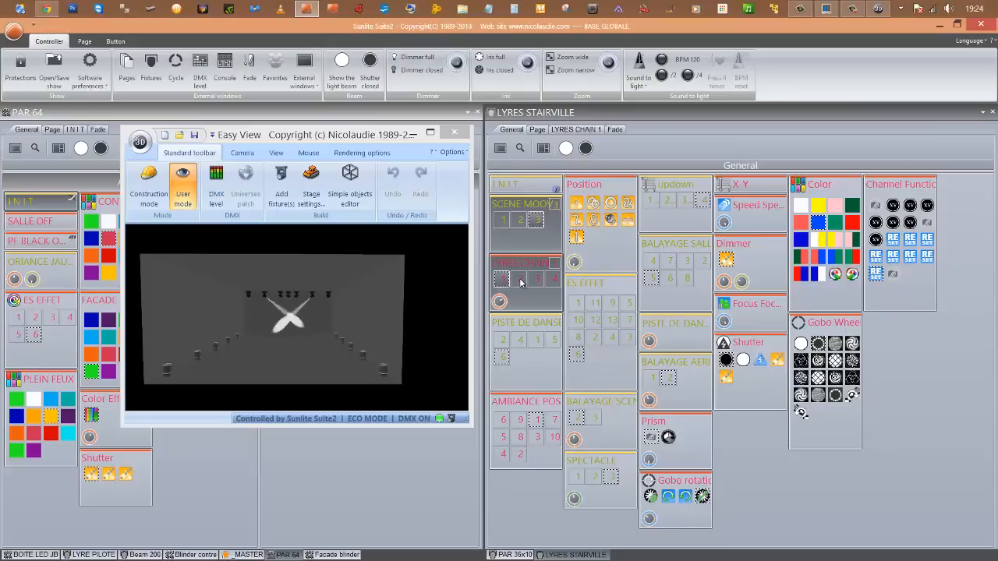
# Run LYRES CHAIN 2, 3 and 4 in turn over SCENE MOOV 3, then return to LYRES CHAIN 1.
pyautogui.click(520, 280)
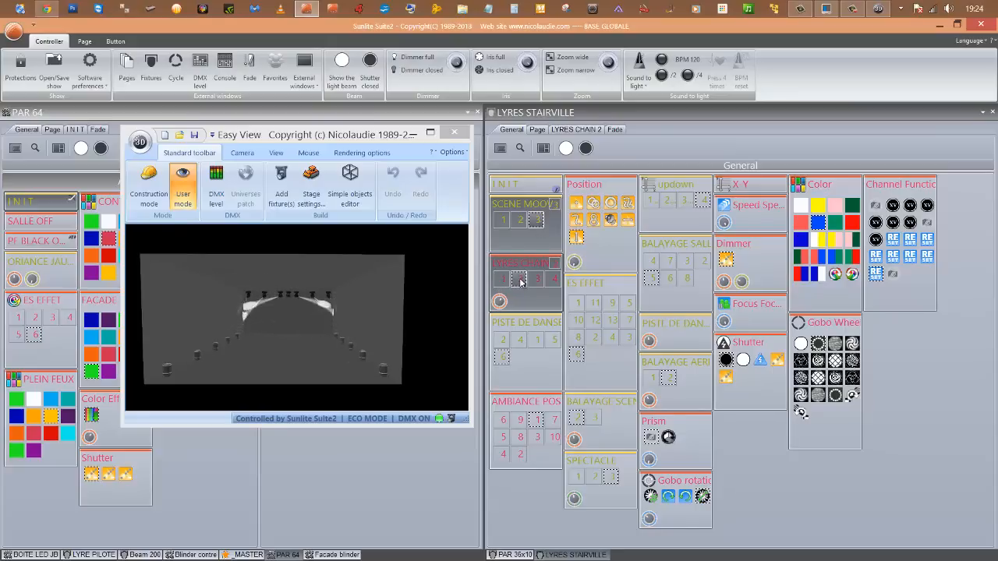
pyautogui.click(537, 279)
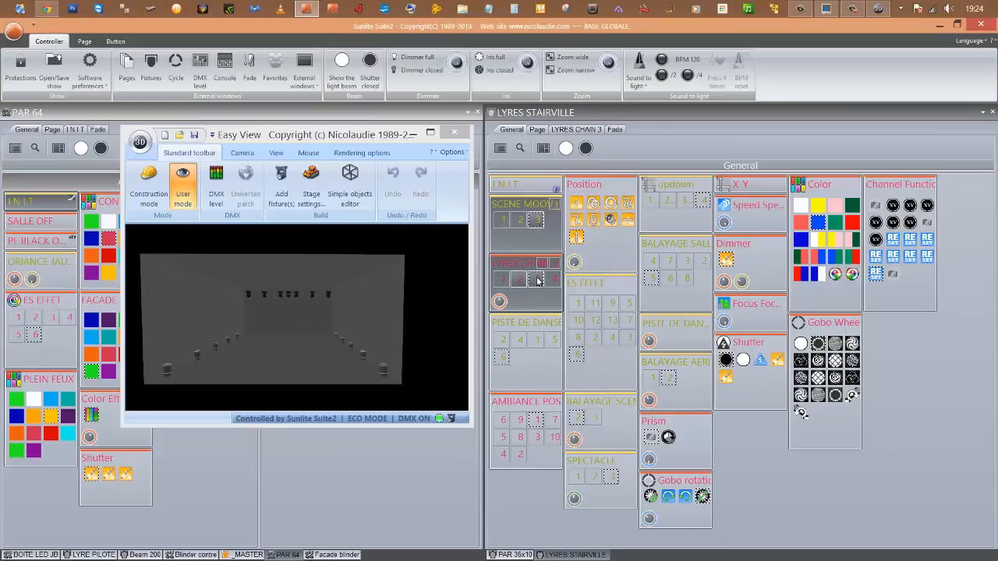
pyautogui.click(550, 283)
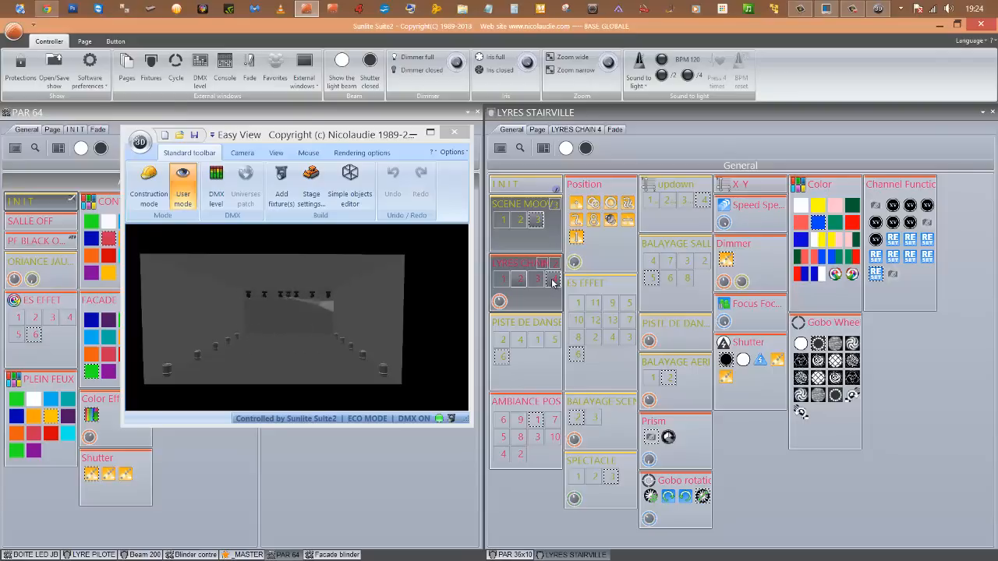
pyautogui.click(500, 279)
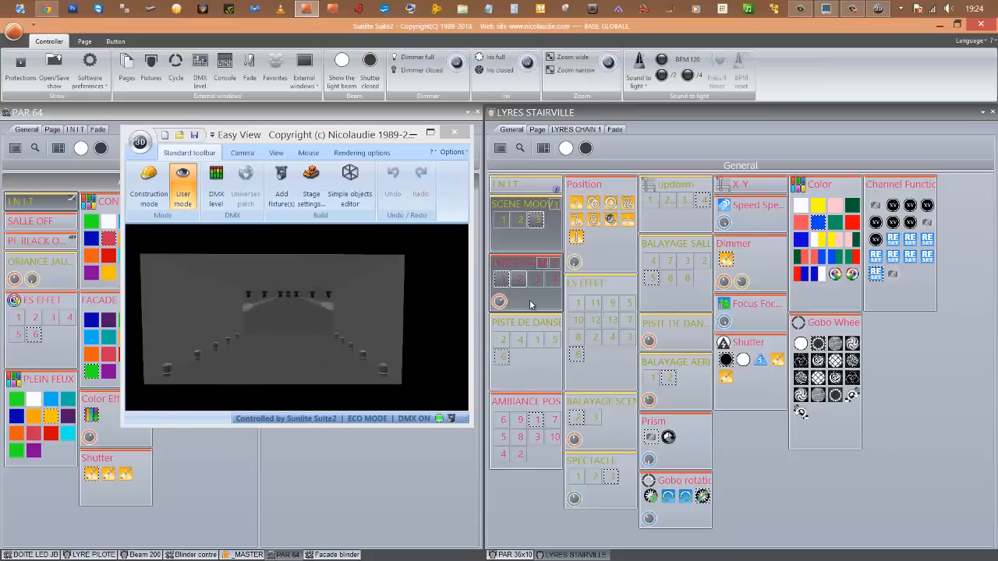
# Preview the PISTE DE DANSE scenes 2, 4 and 1.
pyautogui.click(501, 339)
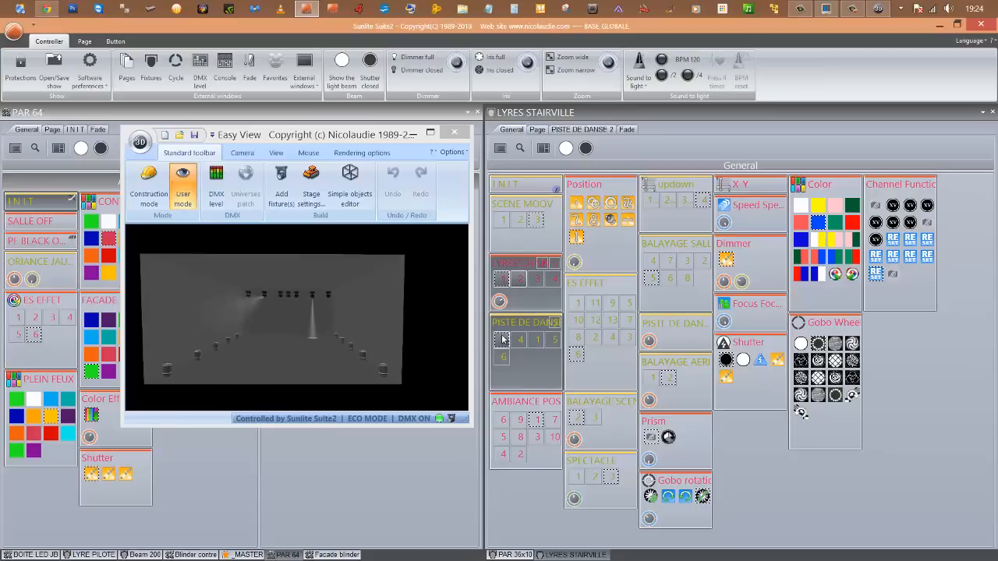
pyautogui.click(519, 341)
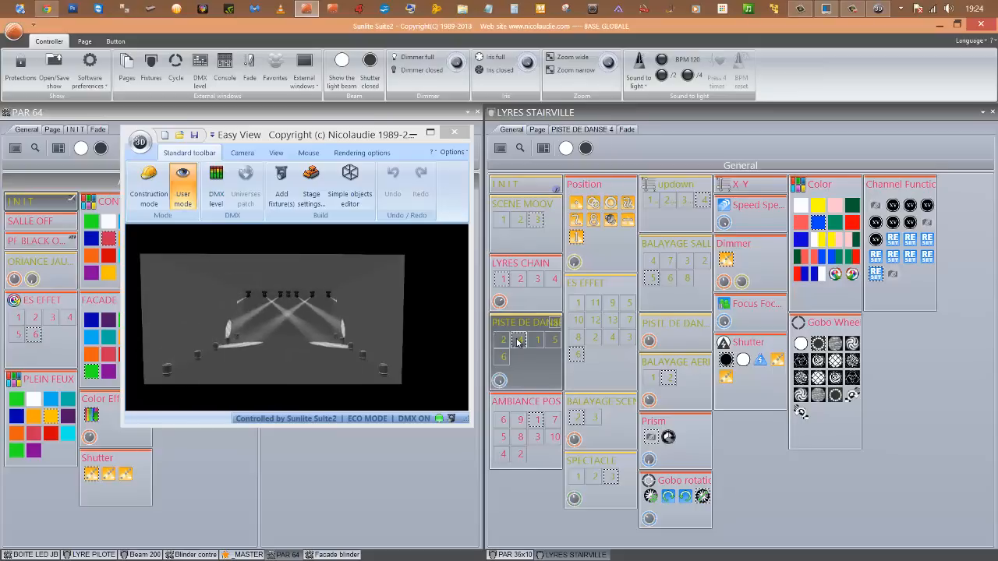
pyautogui.click(537, 340)
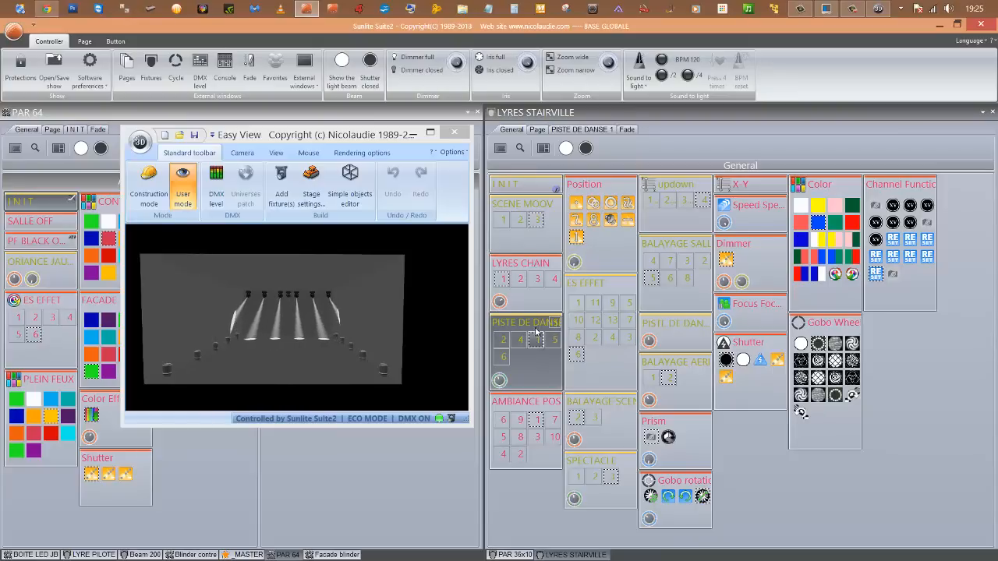
# Run the LYRES CHAIN chases 1, 2, 3 and 4 in turn over PISTE DE DANSE 1.
pyautogui.click(502, 280)
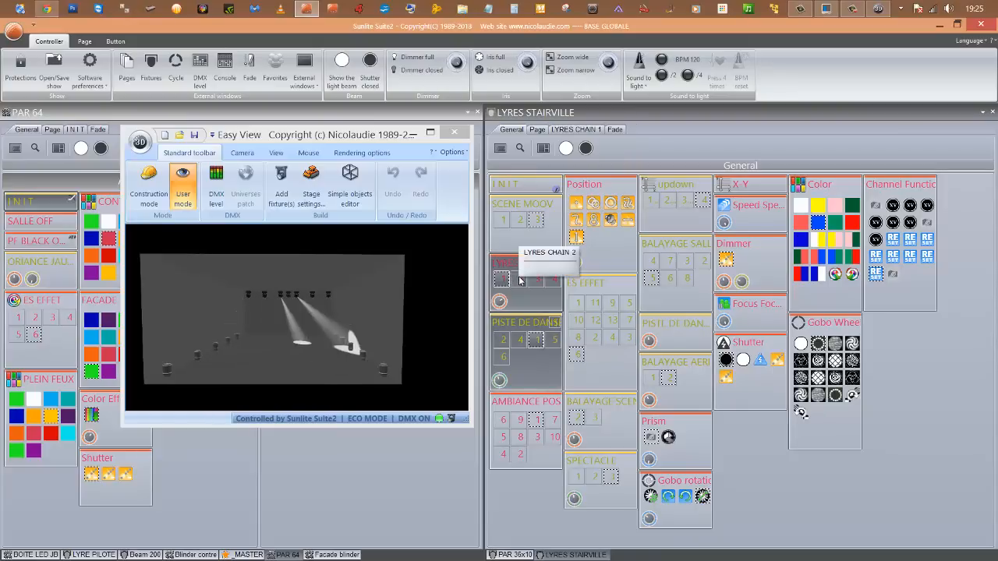
pyautogui.click(520, 279)
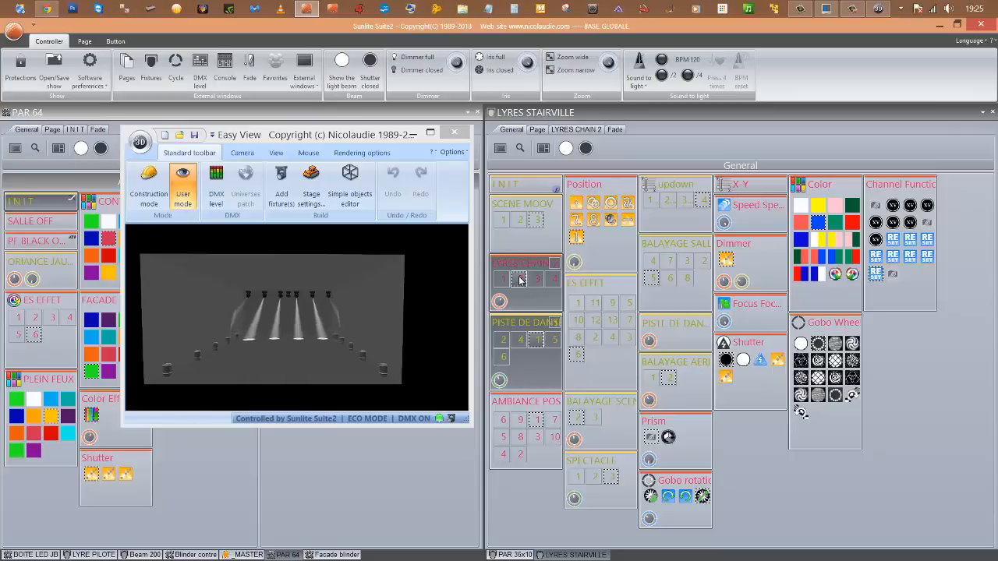
pyautogui.click(537, 279)
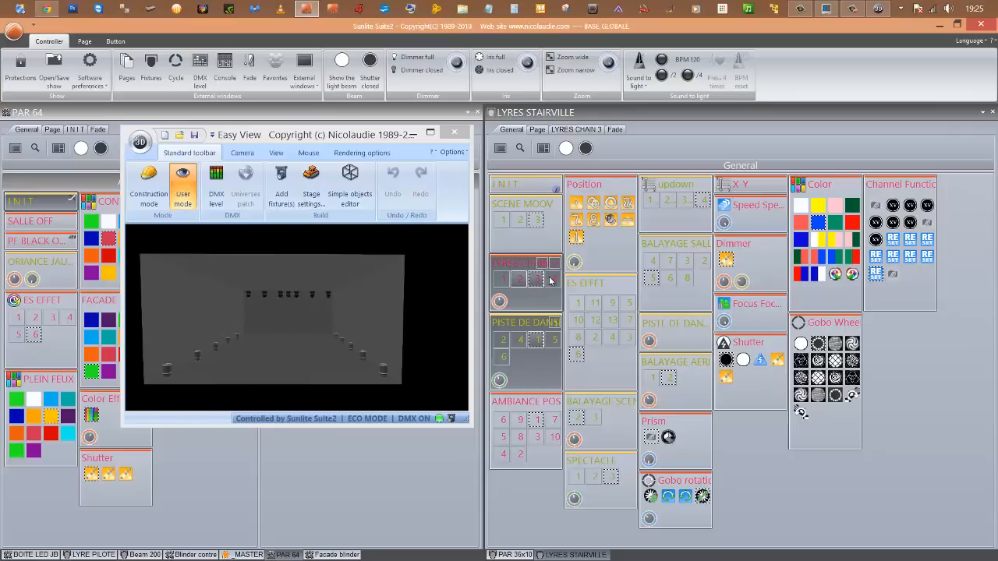
pyautogui.click(552, 280)
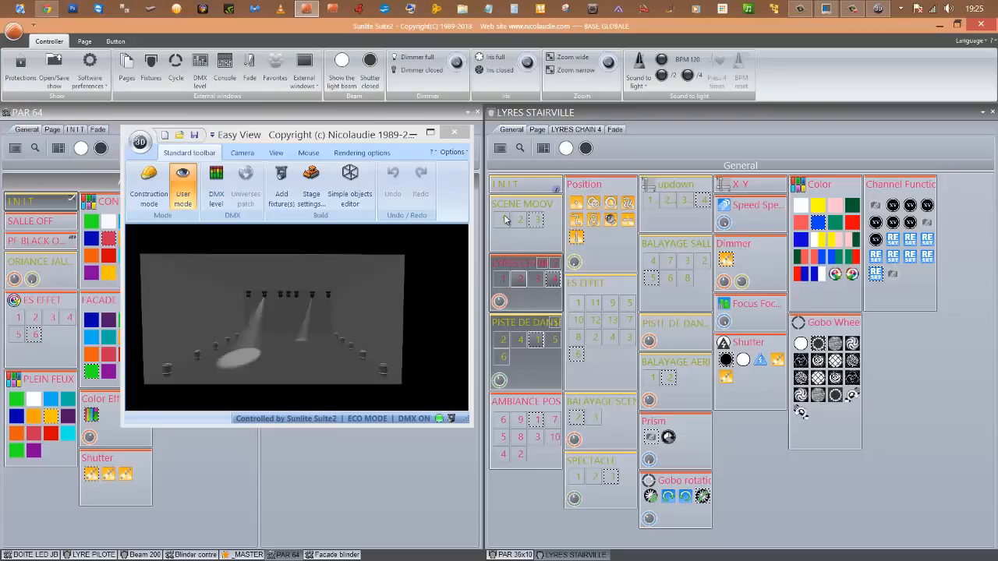
# Preview SCENE MOOV 1 with LYRES CHAIN 1, 2 and 3, ending on chain 2, and shift the Easy View window slightly.
pyautogui.click(502, 220)
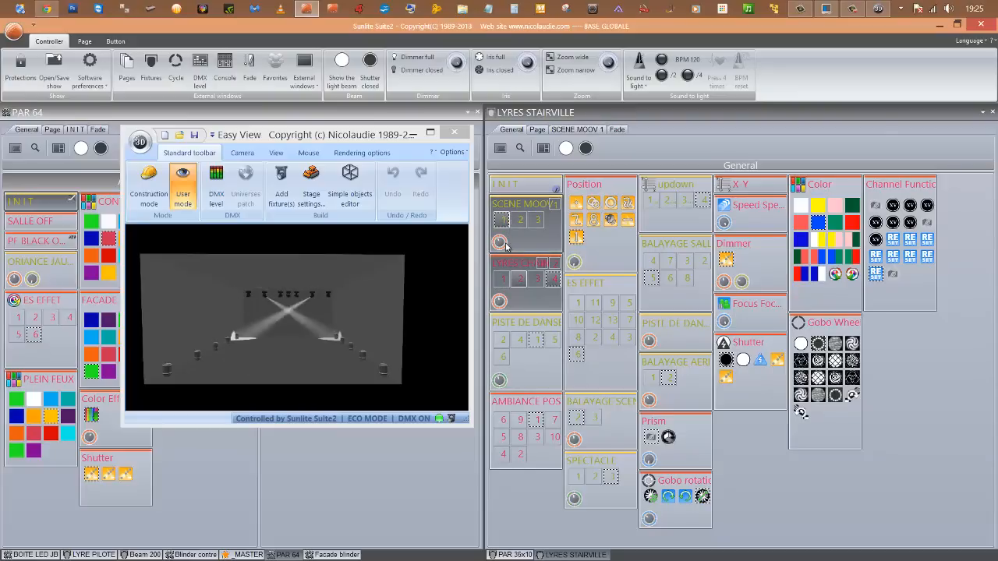
pyautogui.click(503, 280)
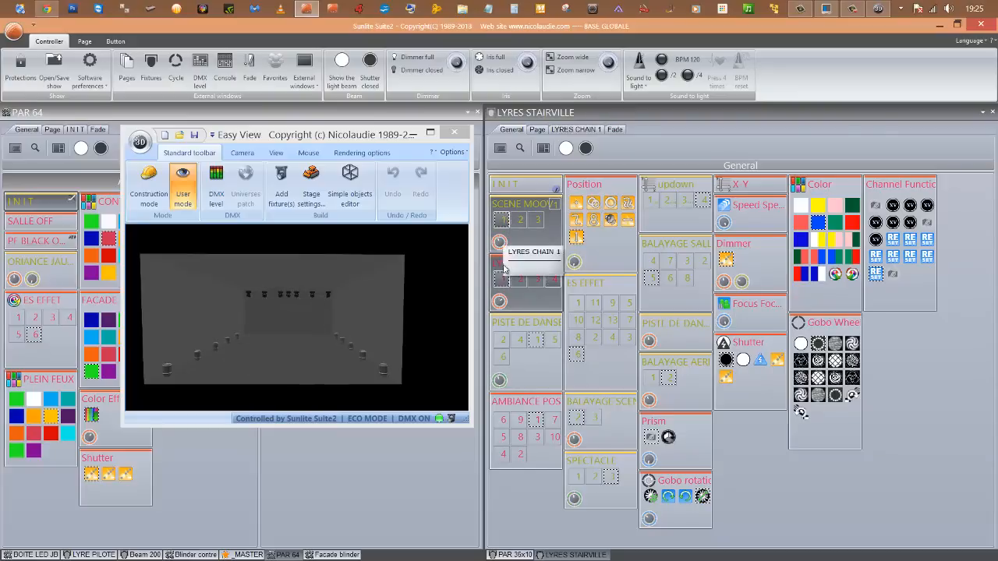
pyautogui.click(503, 221)
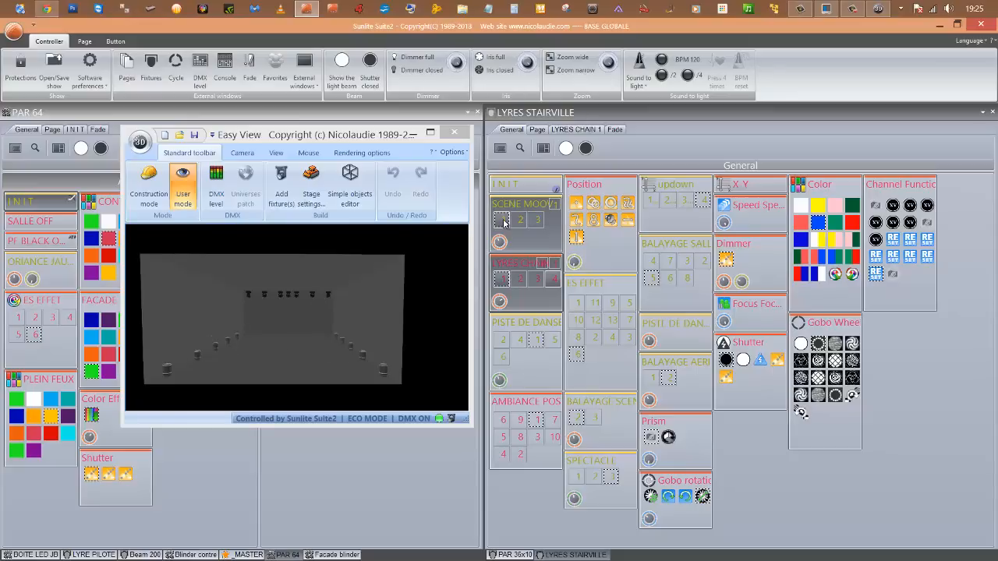
pyautogui.click(519, 279)
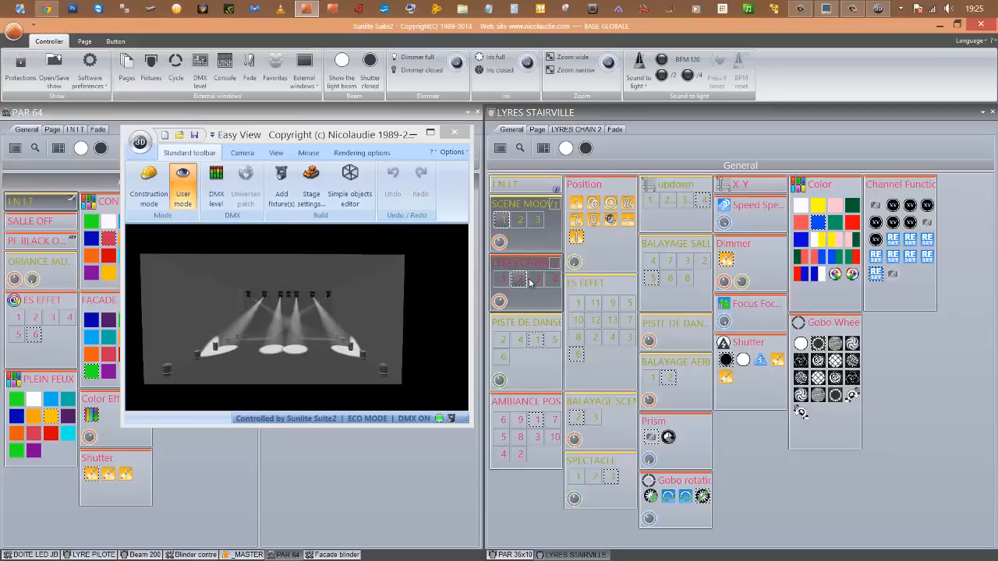
pyautogui.click(537, 279)
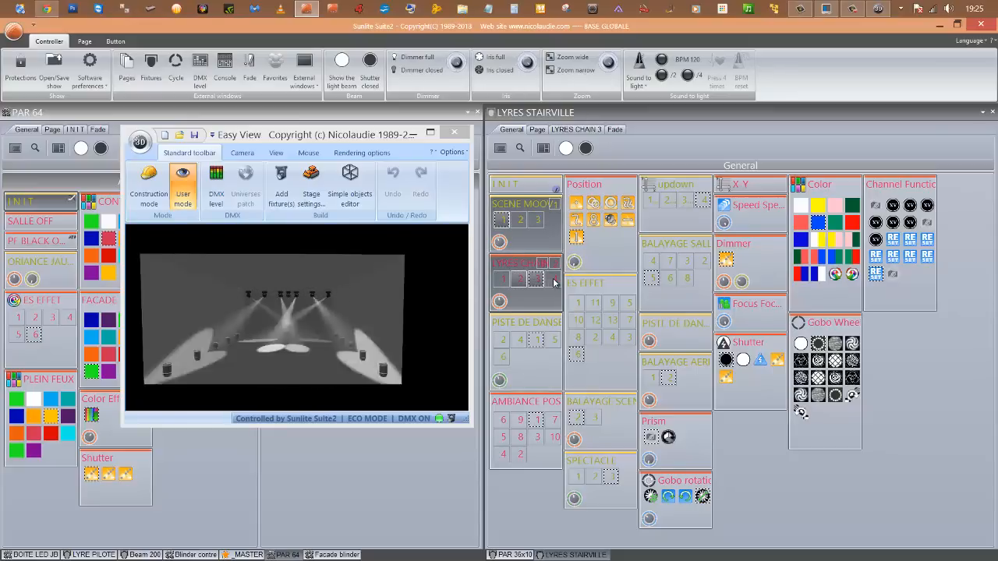
pyautogui.click(503, 279)
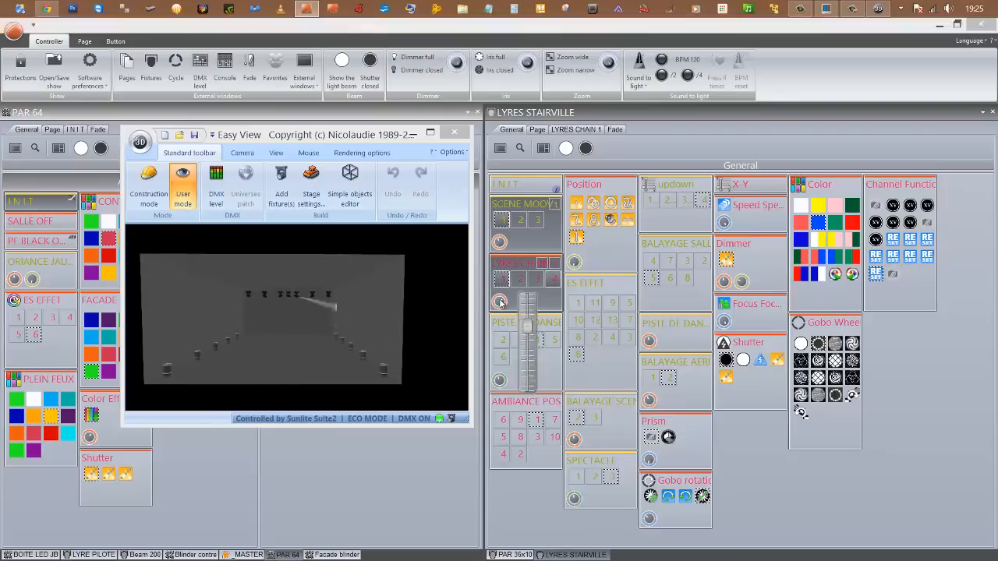
pyautogui.click(518, 280)
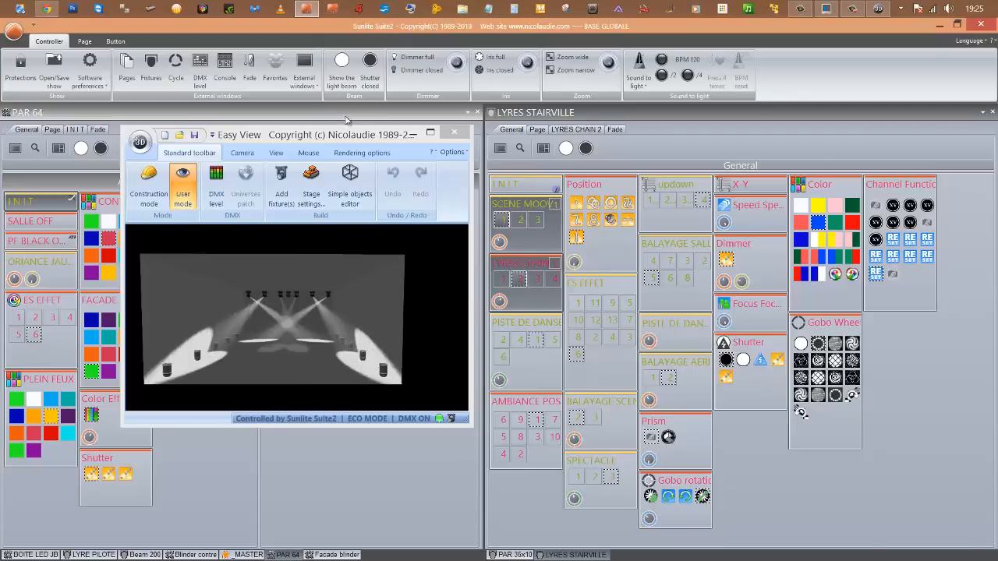
pyautogui.click(337, 137)
pyautogui.moveTo(338, 136); pyautogui.dragTo(330, 138)
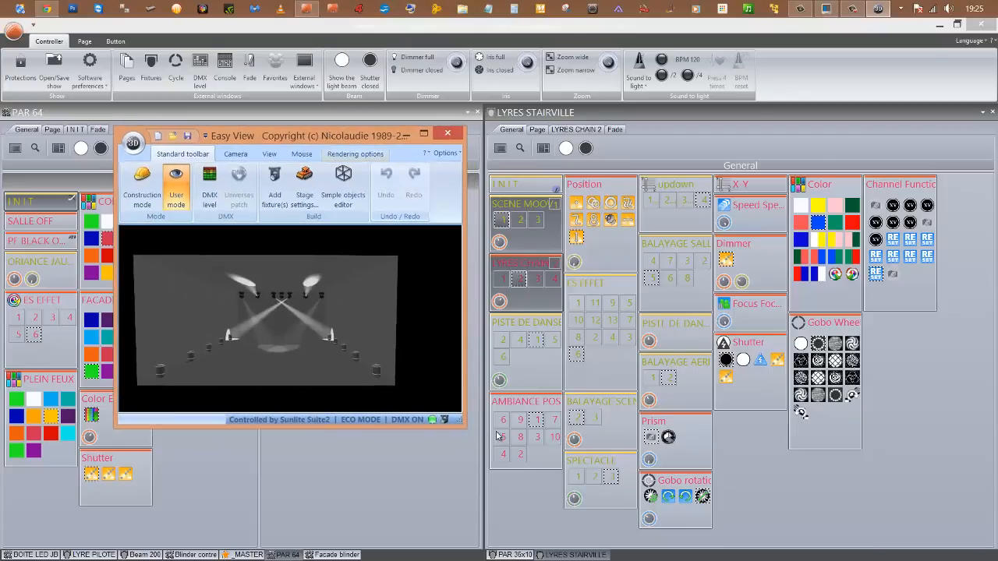
# Open the PAR 36x10 page and activate its dimmer.
pyautogui.click(514, 555)
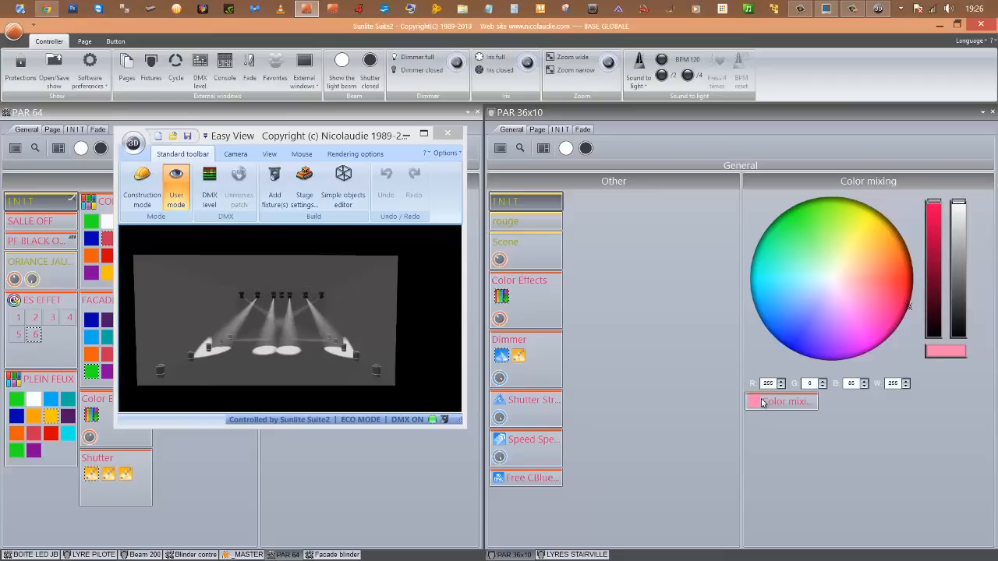
pyautogui.click(567, 149)
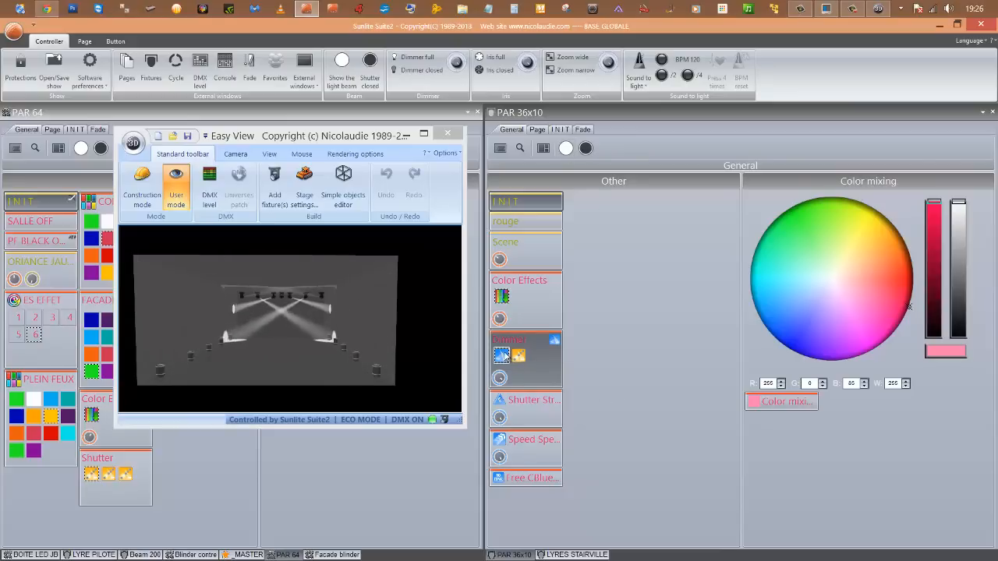
pyautogui.click(500, 378)
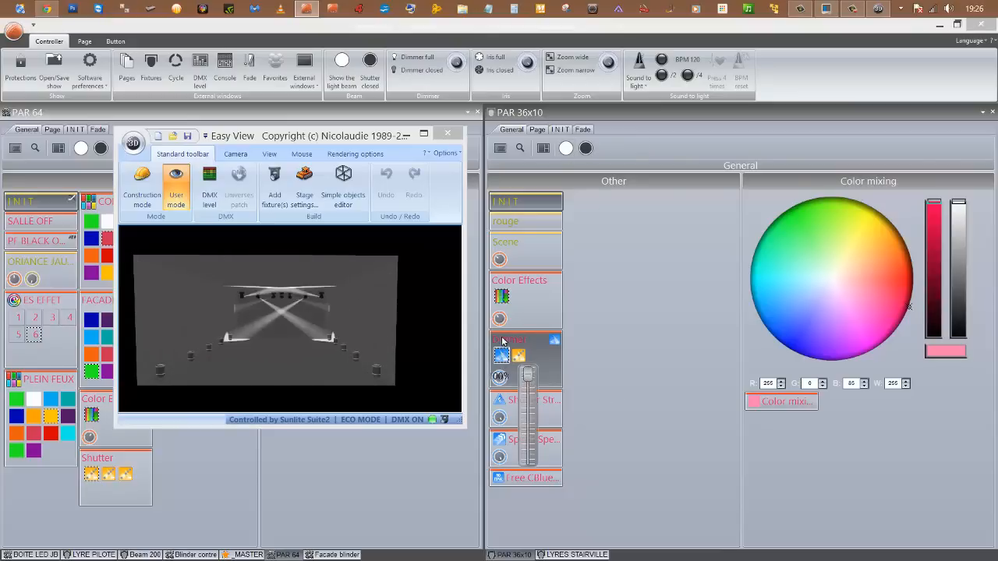
# Mix a green for the PAR 36x10 fixtures (R 0, G 255, B 12, W 255), then reset them with INIT.
pyautogui.click(788, 407)
pyautogui.moveTo(868, 310); pyautogui.dragTo(875, 182)
pyautogui.moveTo(831, 252)
pyautogui.mouseDown()
pyautogui.moveTo(821, 267)
pyautogui.moveTo(879, 191)
pyautogui.moveTo(785, 205)
pyautogui.mouseUp()
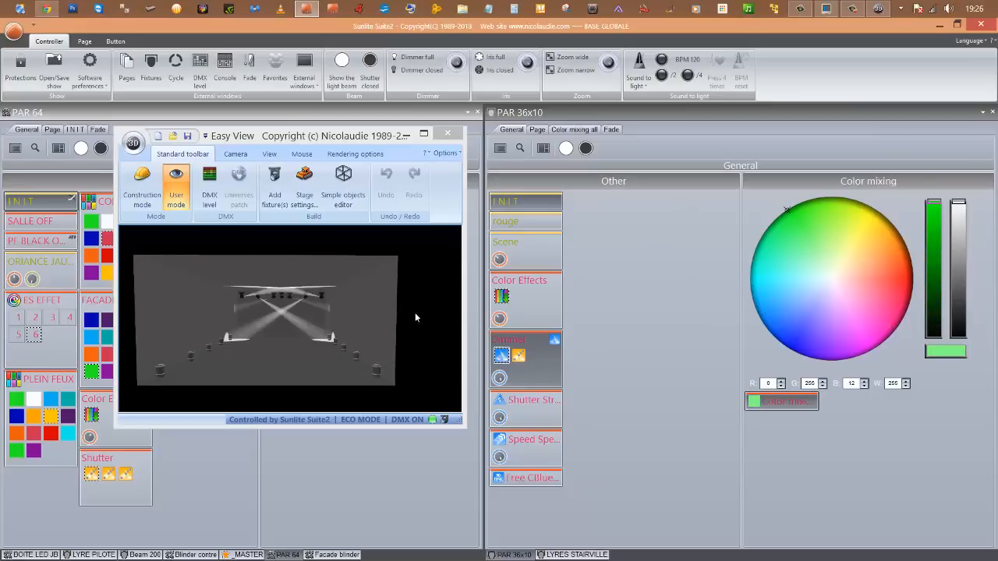
pyautogui.click(503, 202)
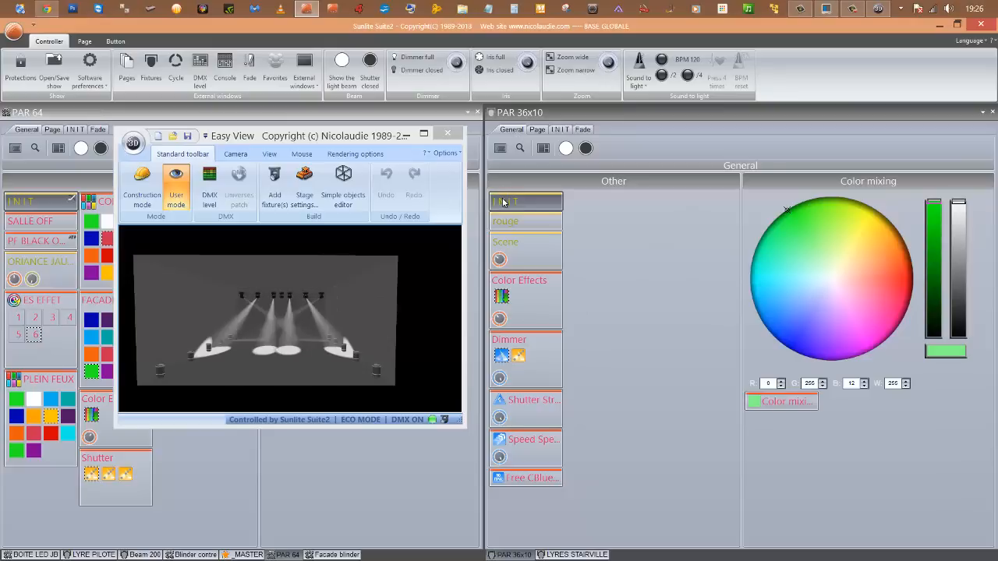
# Uncover the PAR 64 page, activate its dimmer and mix a blue-violet Trichromie color with R 61, G 0, B 255.
pyautogui.moveTo(315, 138); pyautogui.dragTo(708, 138)
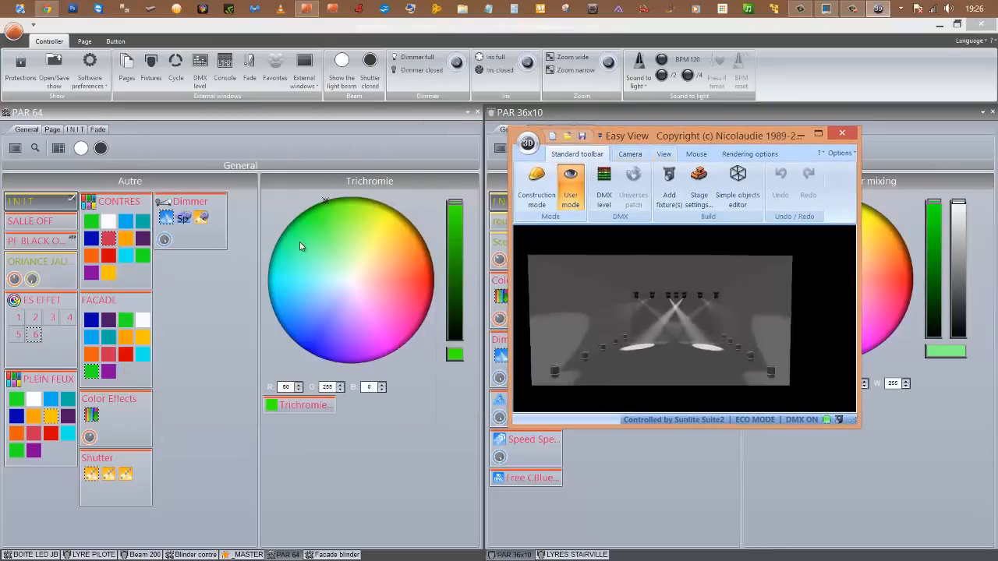
pyautogui.click(191, 205)
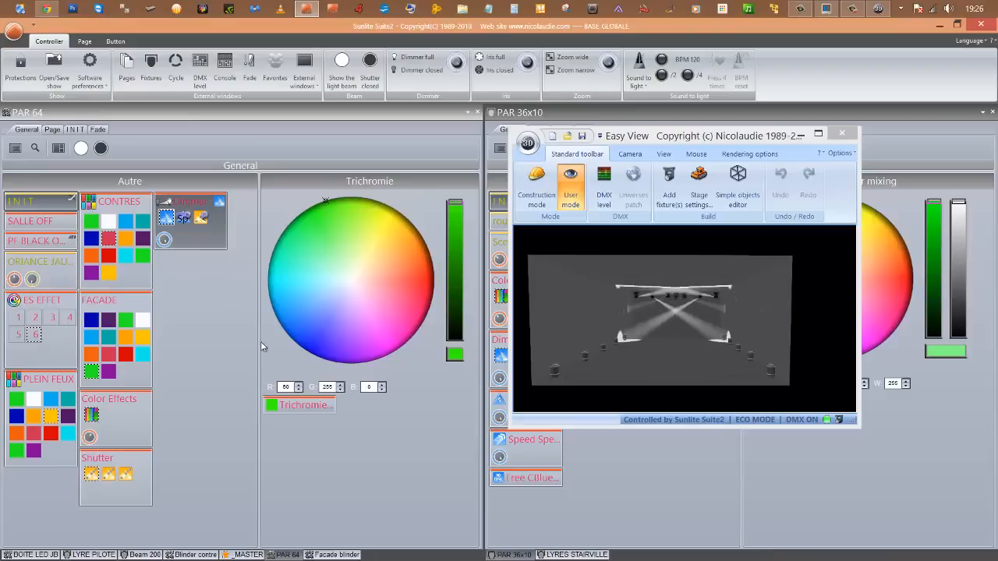
pyautogui.click(300, 404)
pyautogui.moveTo(383, 272)
pyautogui.mouseDown()
pyautogui.moveTo(370, 254)
pyautogui.moveTo(422, 239)
pyautogui.moveTo(415, 299)
pyautogui.moveTo(380, 320)
pyautogui.moveTo(441, 296)
pyautogui.moveTo(315, 371)
pyautogui.mouseUp()
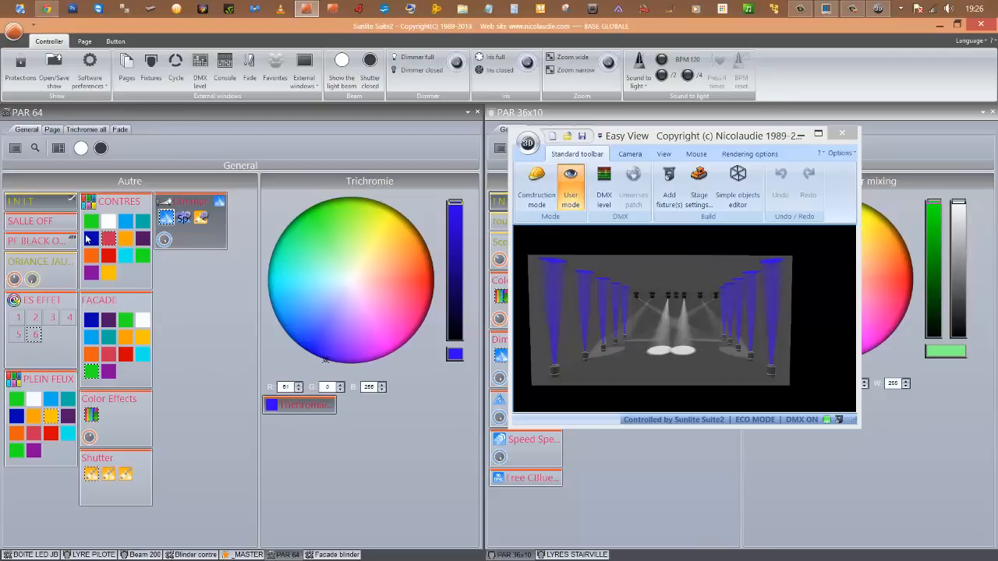
# Reset the PAR 64s with INIT, preview PLEIN FEUX colors including JAUNE, and apply SALLE OFF.
pyautogui.click(56, 203)
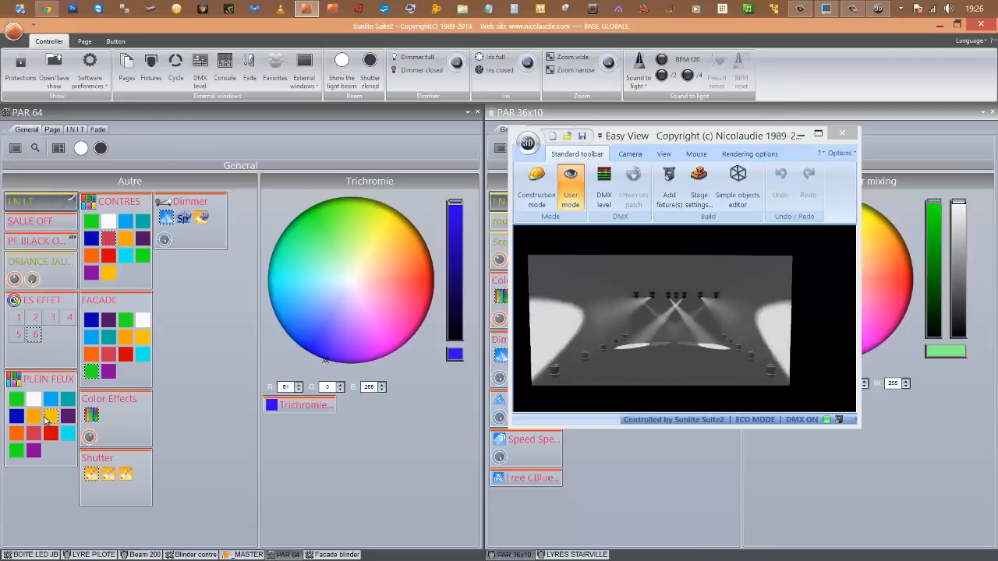
pyautogui.click(18, 399)
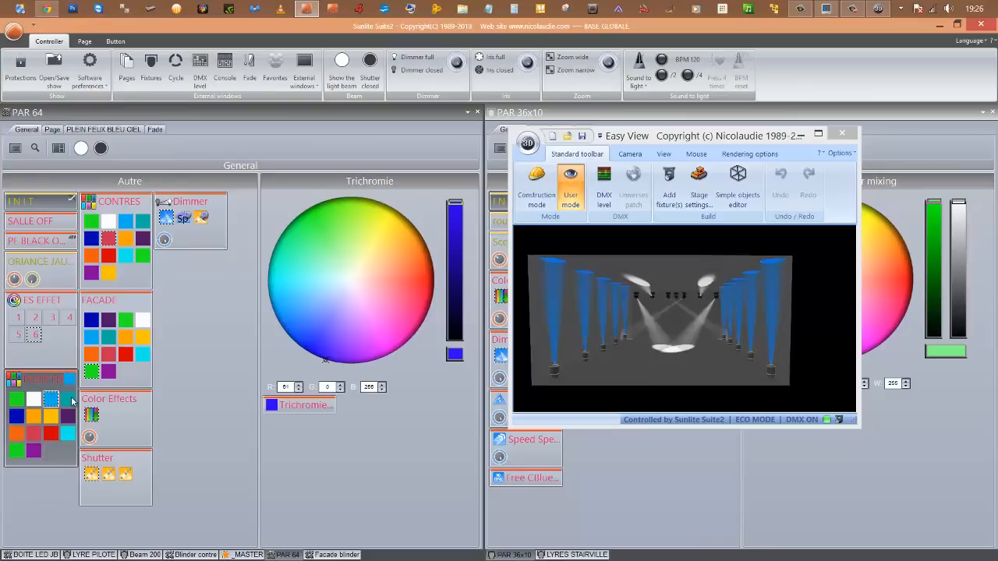
pyautogui.click(51, 417)
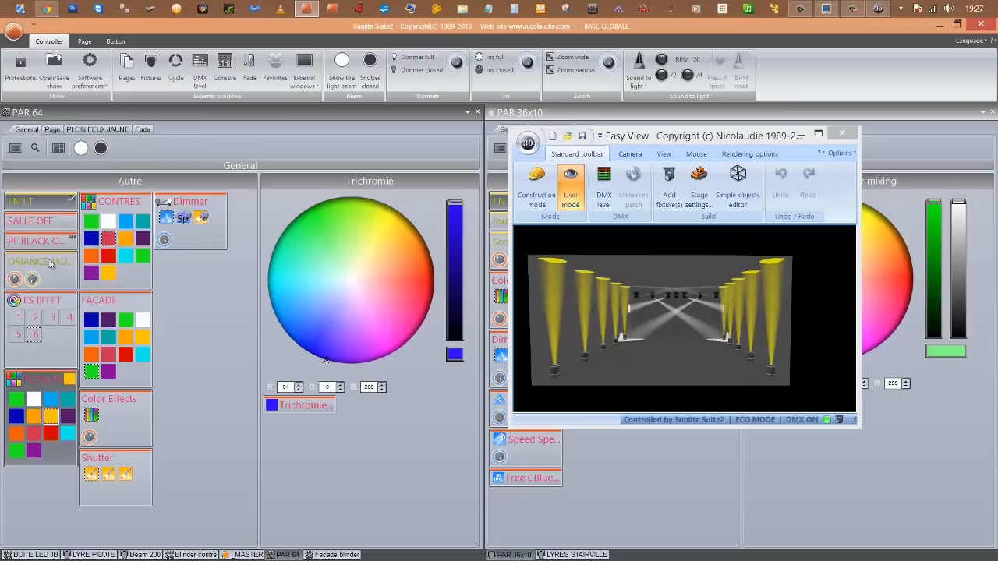
pyautogui.click(41, 220)
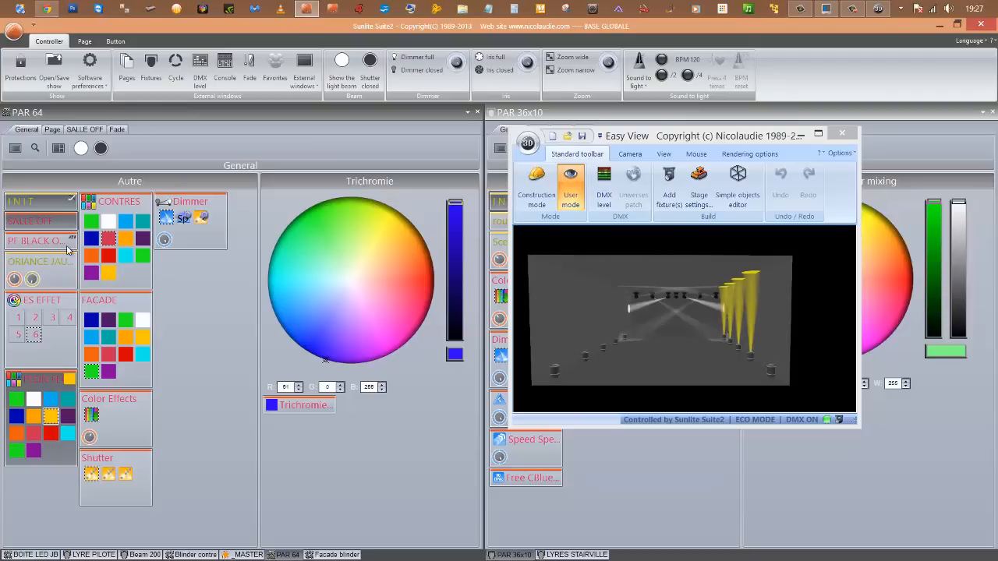
# Preview PLEIN FEUX JAUNE FONCE, pinkish red with SALLE OFF, and ORANGE on the PAR 64s, ending with INIT.
pyautogui.click(35, 424)
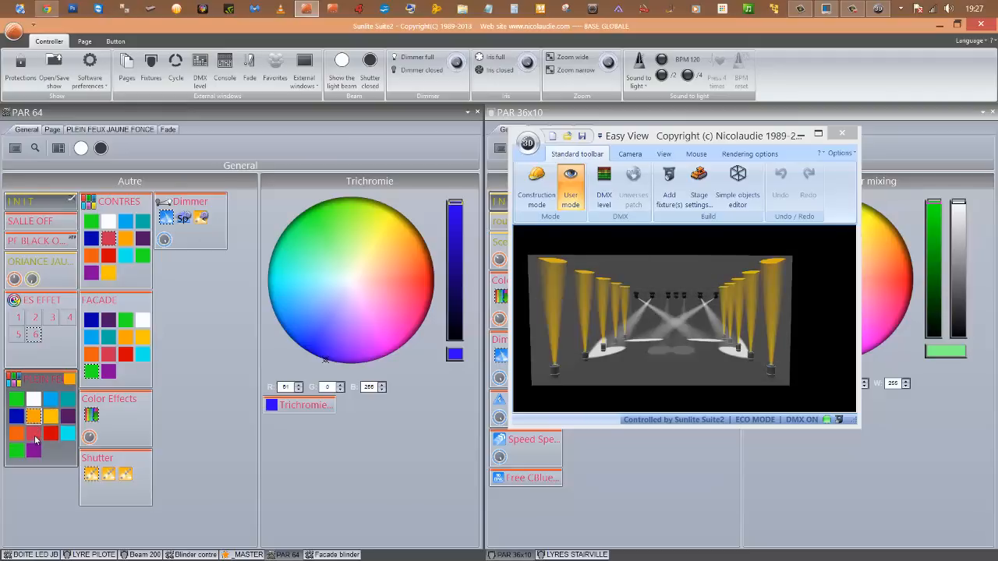
pyautogui.click(33, 433)
pyautogui.click(38, 223)
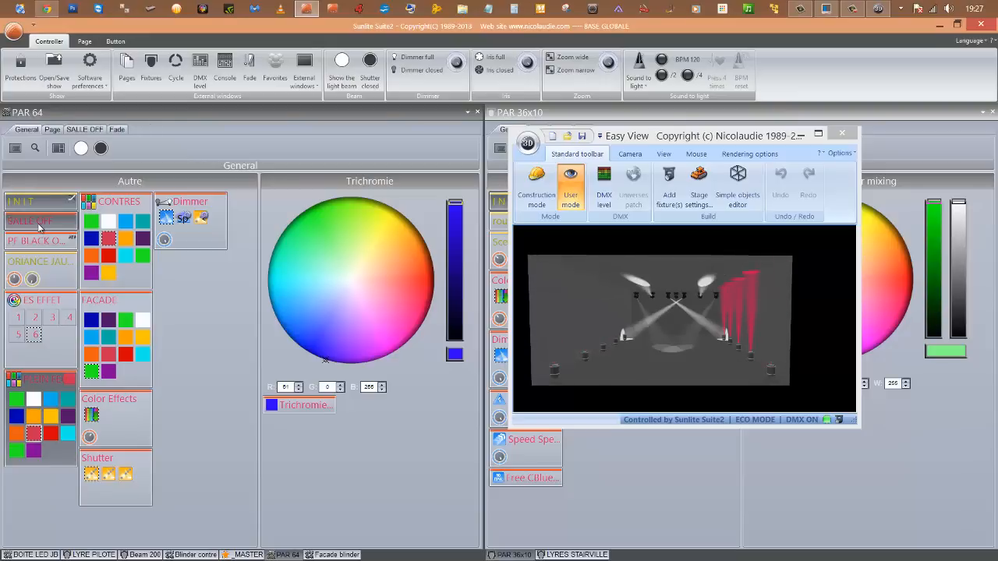
pyautogui.click(17, 434)
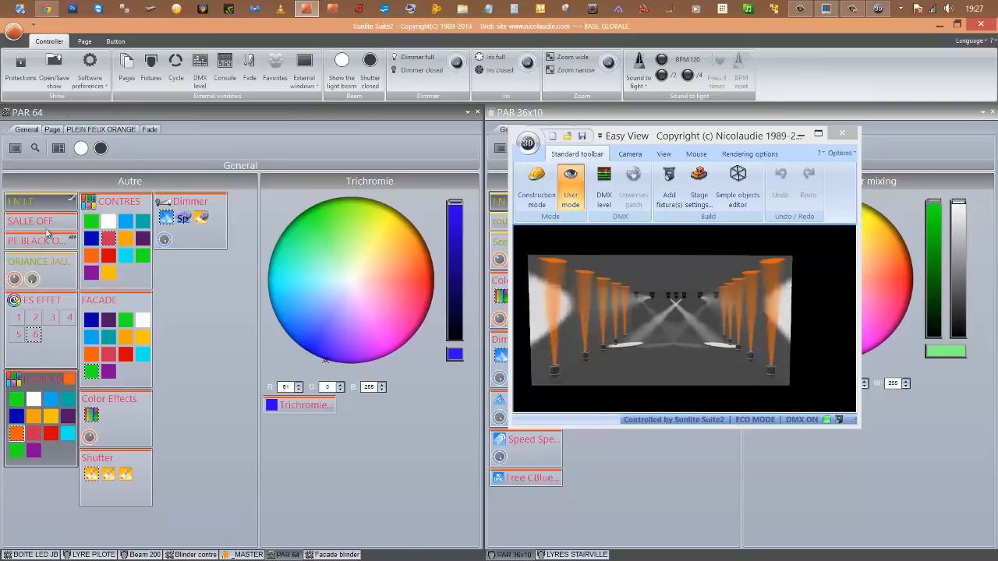
pyautogui.click(42, 203)
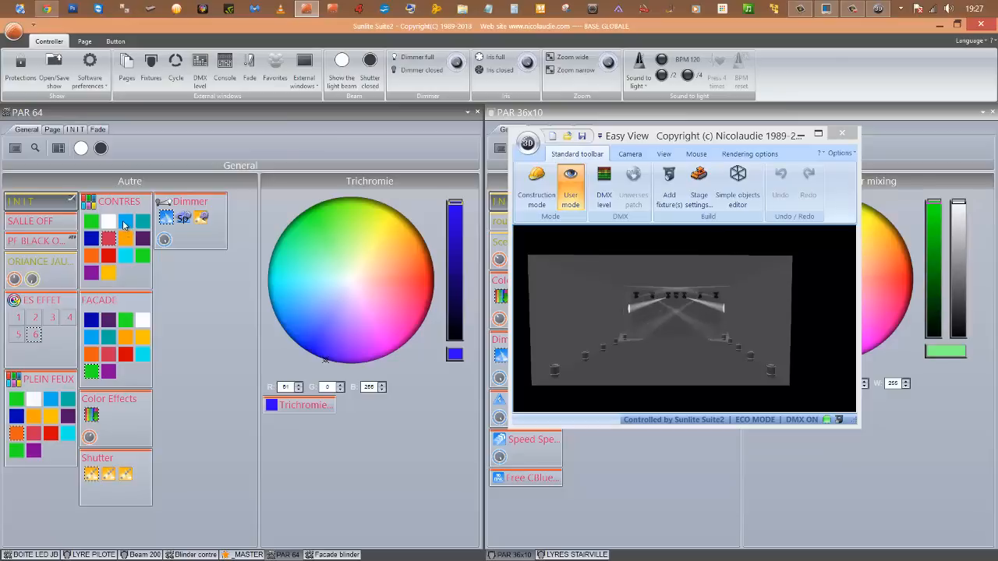
# Preview CONTRES BLEU CIEL and ROUGE combined with FACADE ORANGE, ROSE and cyan on the PAR 64s, ending with INIT.
pyautogui.click(123, 224)
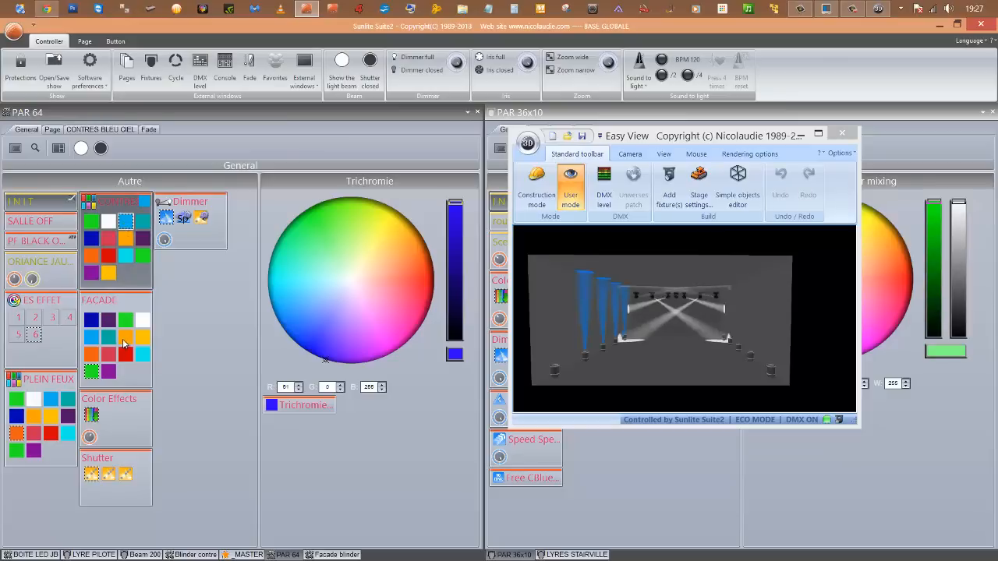
pyautogui.click(123, 342)
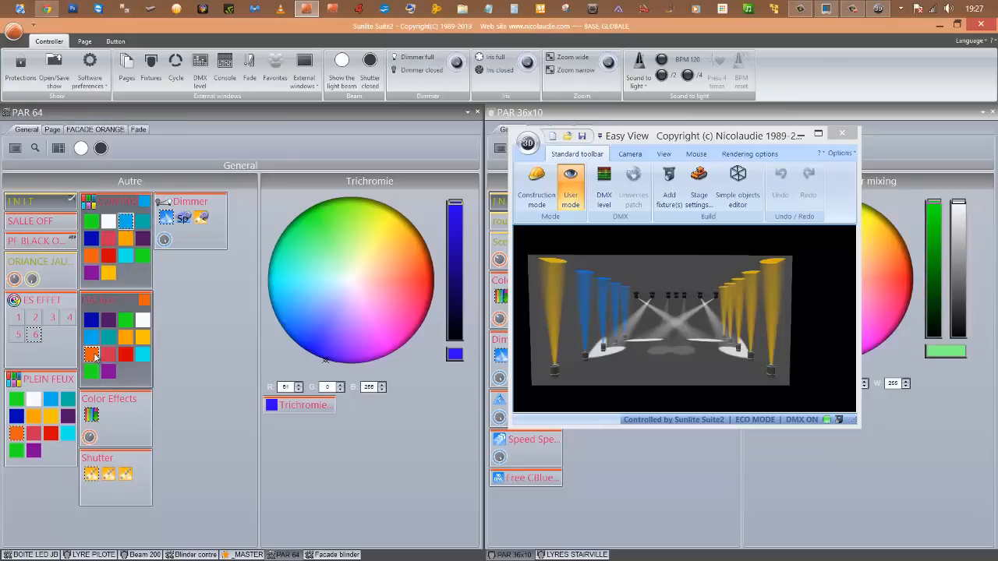
pyautogui.click(108, 354)
pyautogui.click(142, 354)
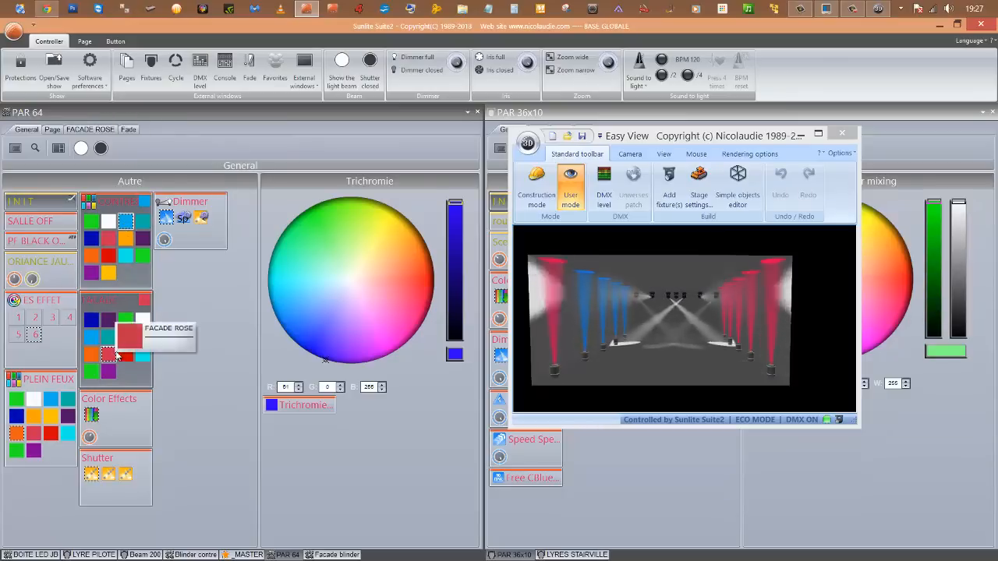
pyautogui.click(111, 261)
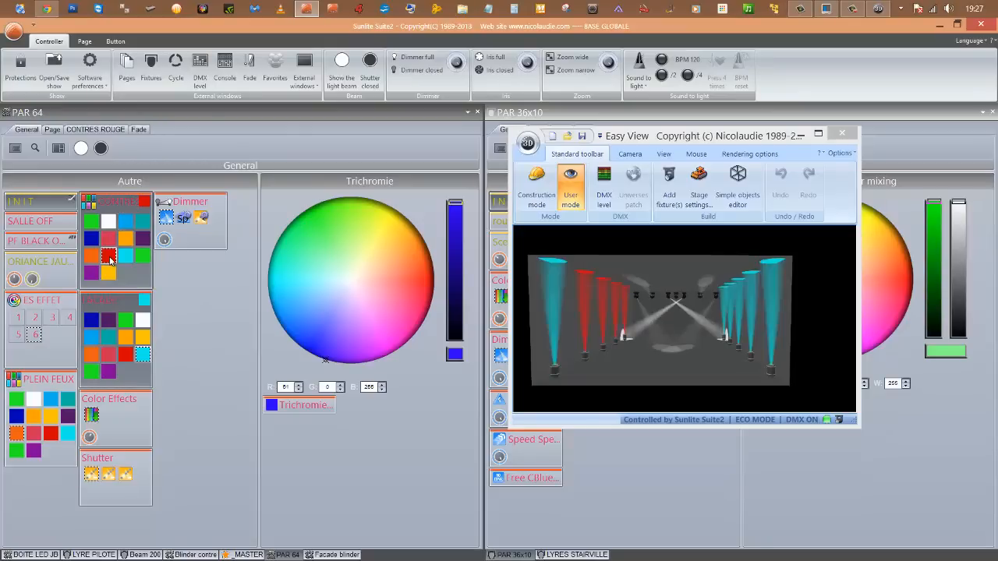
pyautogui.click(53, 203)
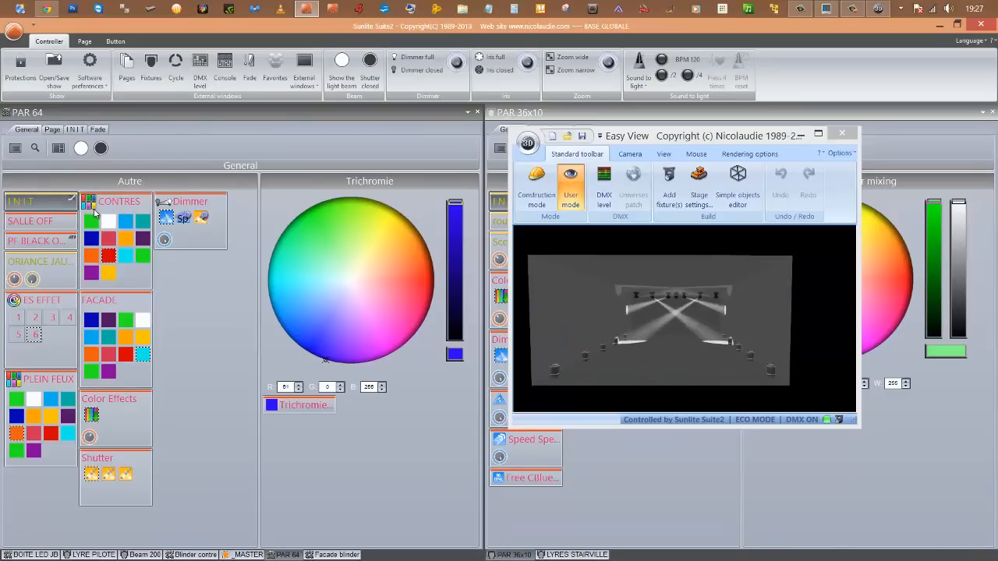
# Trigger the ORIANCE JAUNE scene on the PAR 64s, followed by color effects ES EFFET 1 and 2.
pyautogui.click(54, 274)
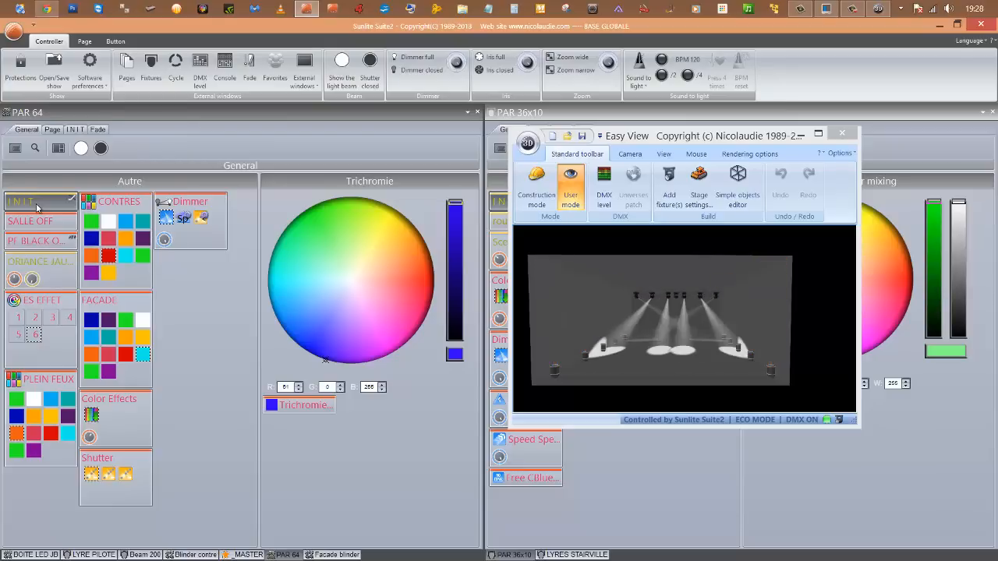
pyautogui.click(19, 318)
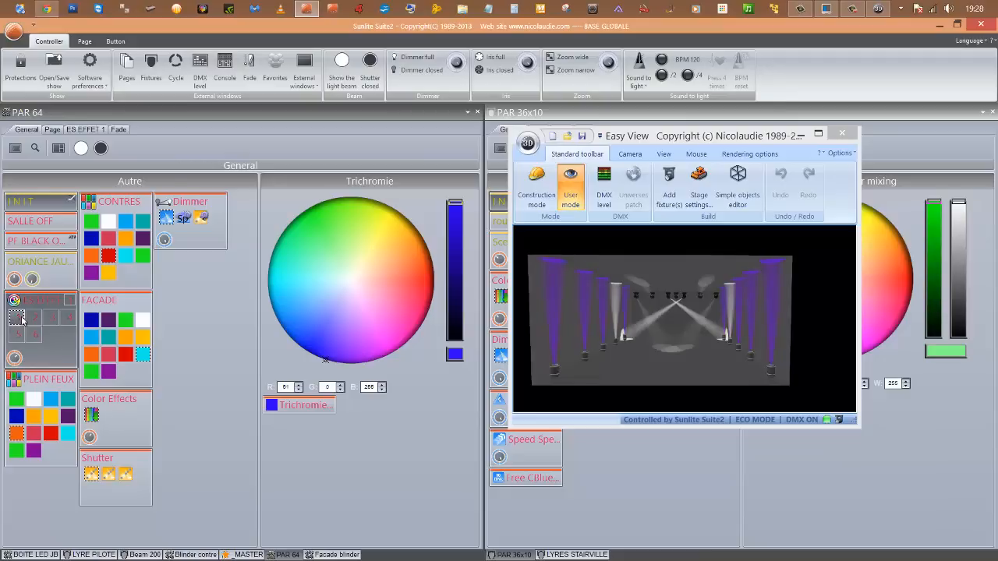
pyautogui.click(36, 320)
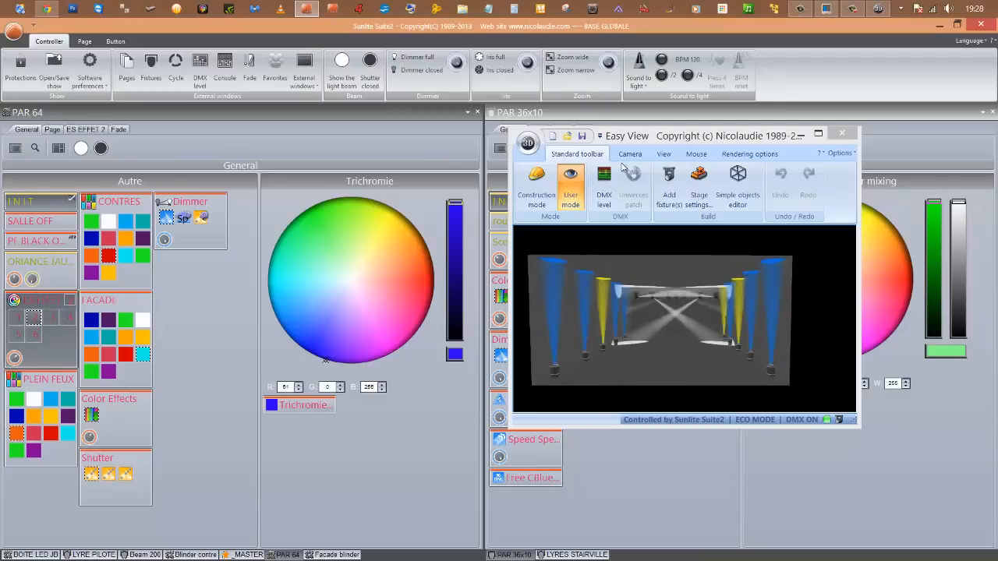
# Uncover the LYRES STAIRVILLE page and run PISTE DE DANSE 2, followed by PISTE DE DANSE 4.
pyautogui.moveTo(669, 142); pyautogui.dragTo(244, 174)
pyautogui.click(560, 556)
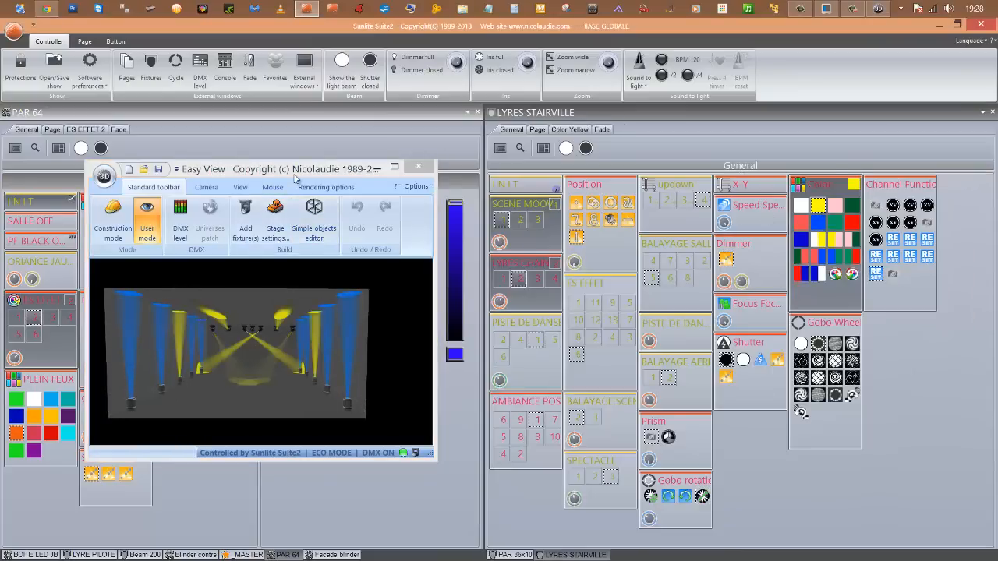
pyautogui.click(507, 340)
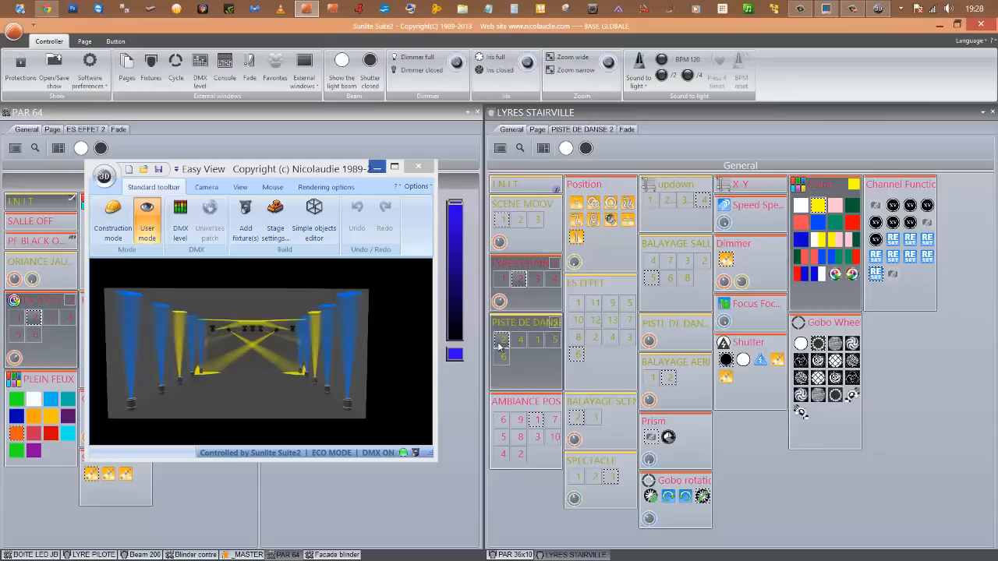
pyautogui.click(518, 346)
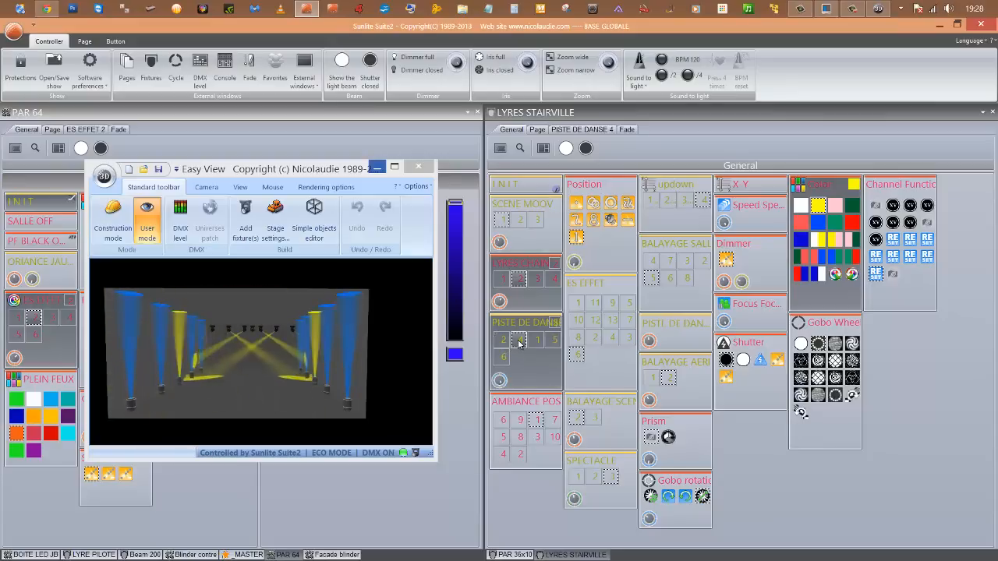
# Uncover the PAR 64 page, view the external windows list and the _MASTER page, and start ES EFFET 3 on the PAR 64s.
pyautogui.moveTo(338, 164); pyautogui.dragTo(748, 136)
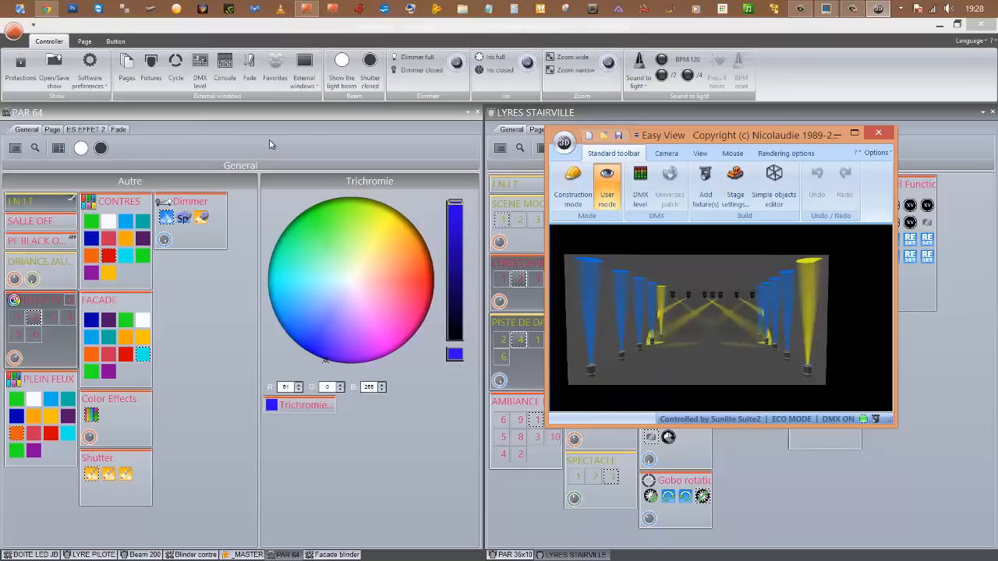
pyautogui.click(311, 84)
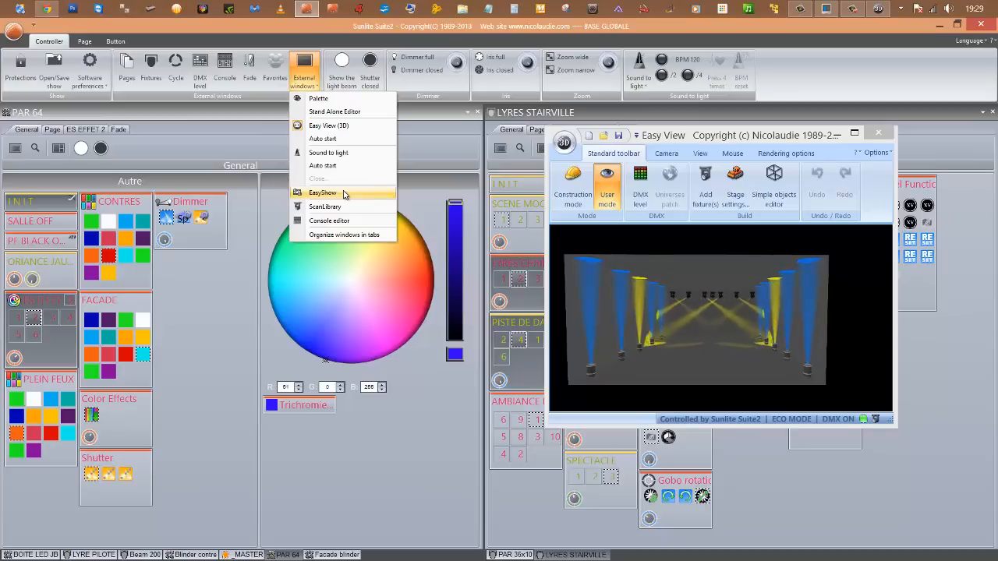
pyautogui.click(239, 555)
pyautogui.click(285, 555)
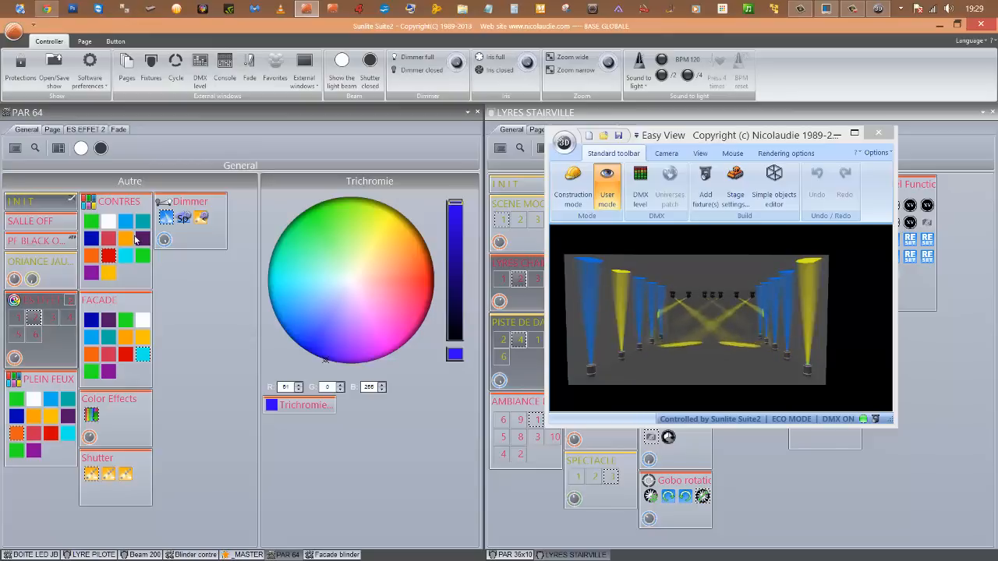
pyautogui.click(50, 318)
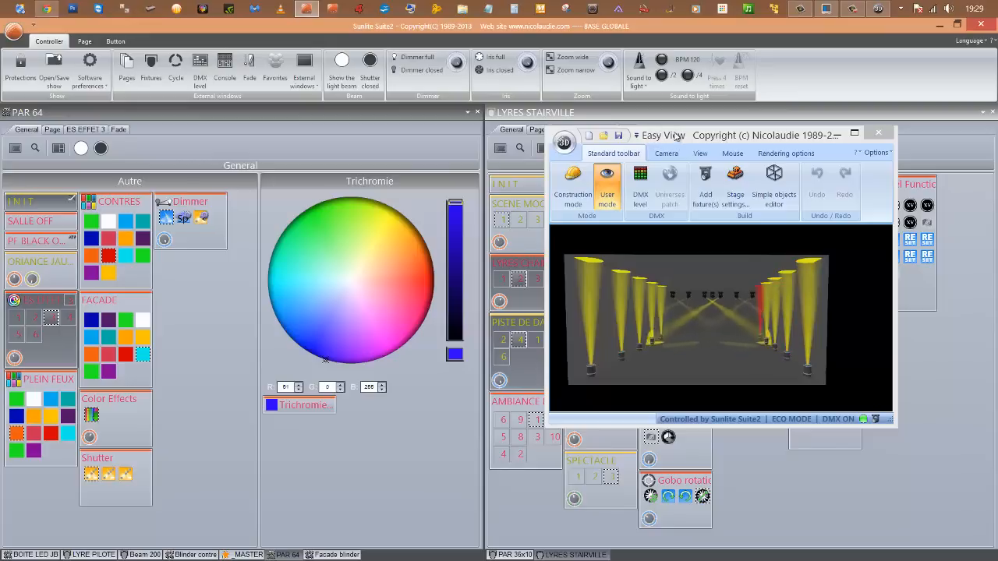
# Uncover the LYRES STAIRVILLE page and run BALAYAGE AERIEN 1 and 2, adjusting the scene's dial for each.
pyautogui.moveTo(675, 136); pyautogui.dragTo(247, 148)
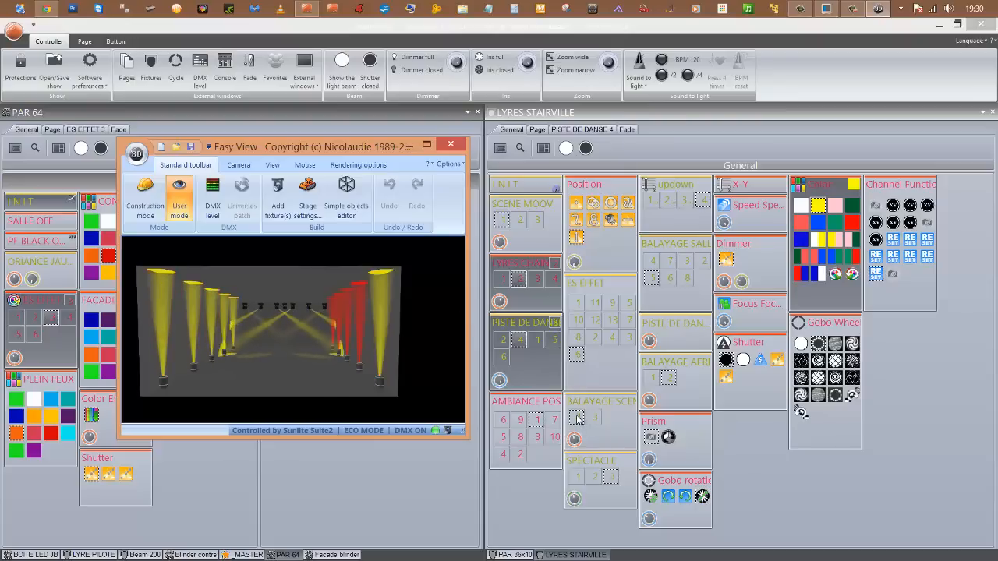
pyautogui.click(657, 379)
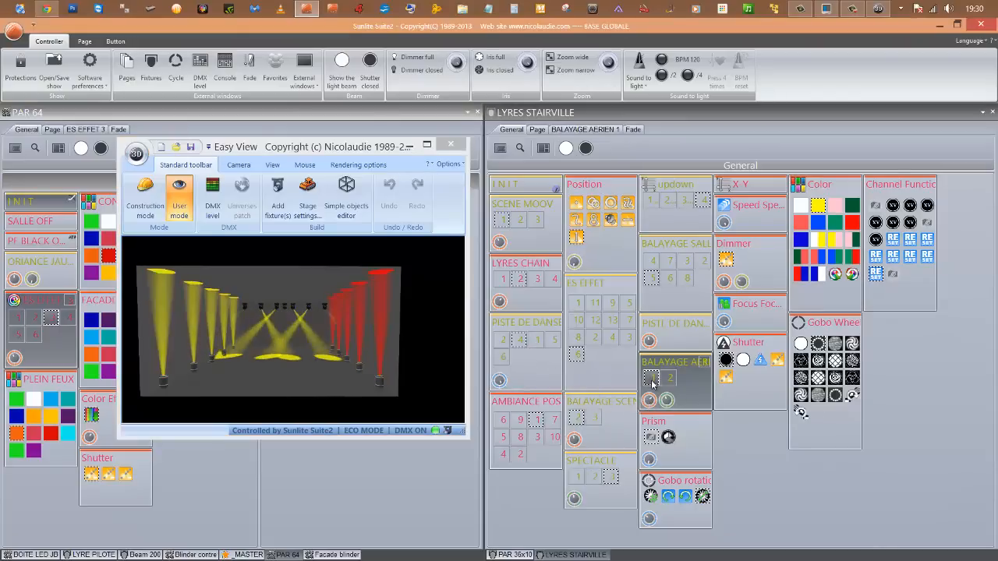
pyautogui.click(649, 400)
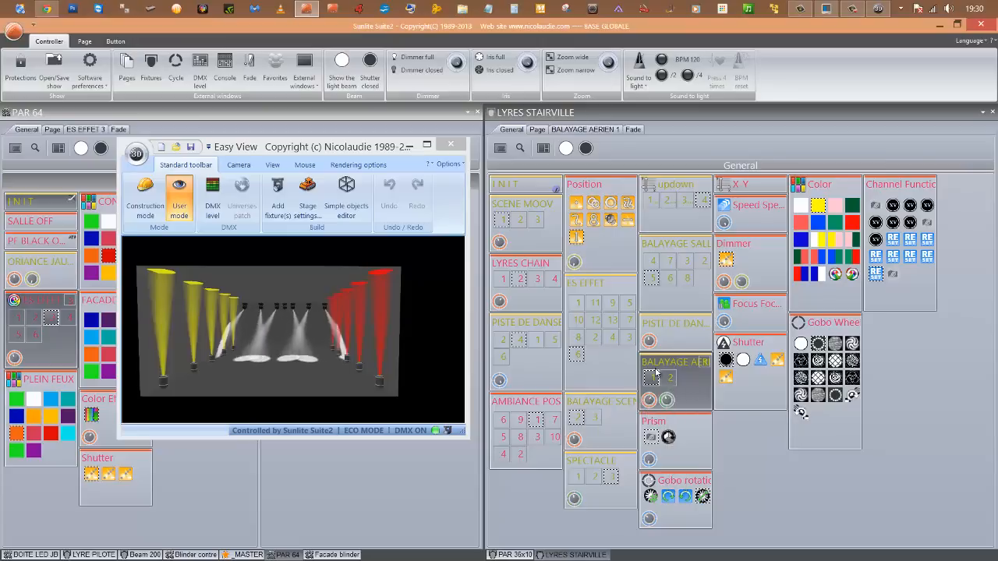
pyautogui.click(668, 378)
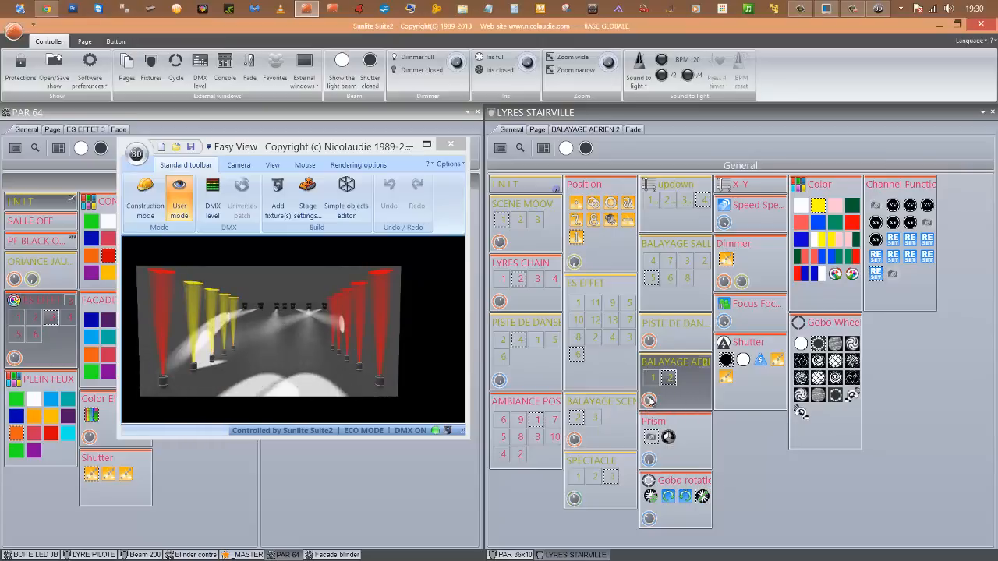
pyautogui.click(649, 400)
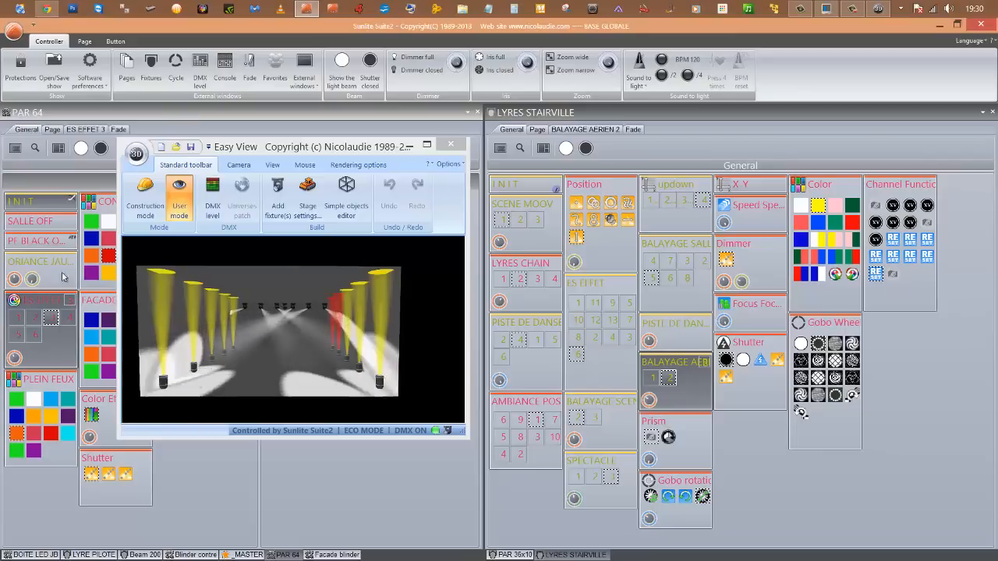
# Activate the ORIANCE JAUNE ET ROUGE 1 scene on the PAR 64s and reposition the 3D view to show it.
pyautogui.click(12, 280)
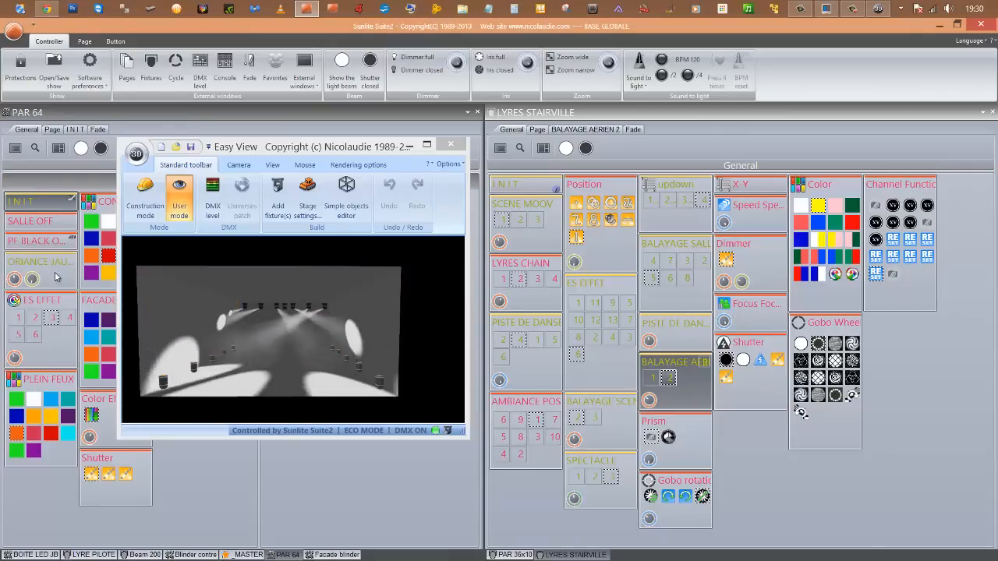
pyautogui.click(56, 276)
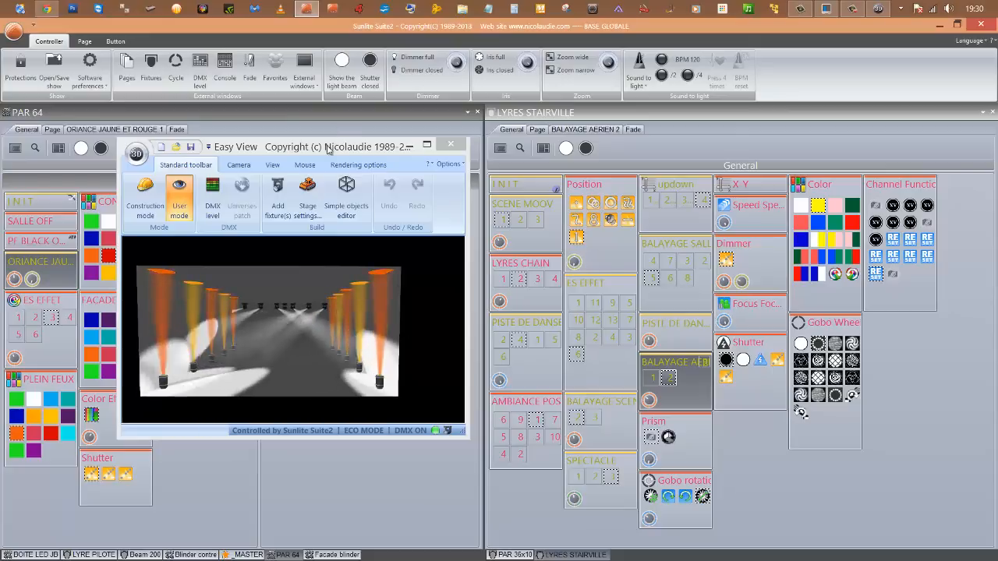
pyautogui.moveTo(327, 148); pyautogui.dragTo(512, 114)
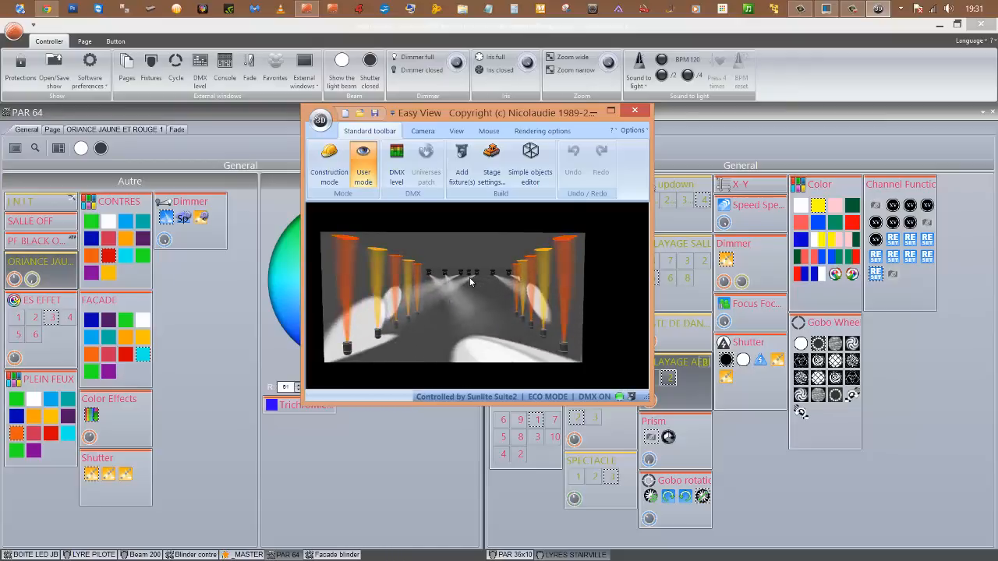
# Set the LYRES STAIRVILLE to AMBIANCE POSITION 9 with the Peachblow color, and start LYRES CHAIN 2.
pyautogui.moveTo(481, 113); pyautogui.dragTo(290, 143)
pyautogui.click(520, 421)
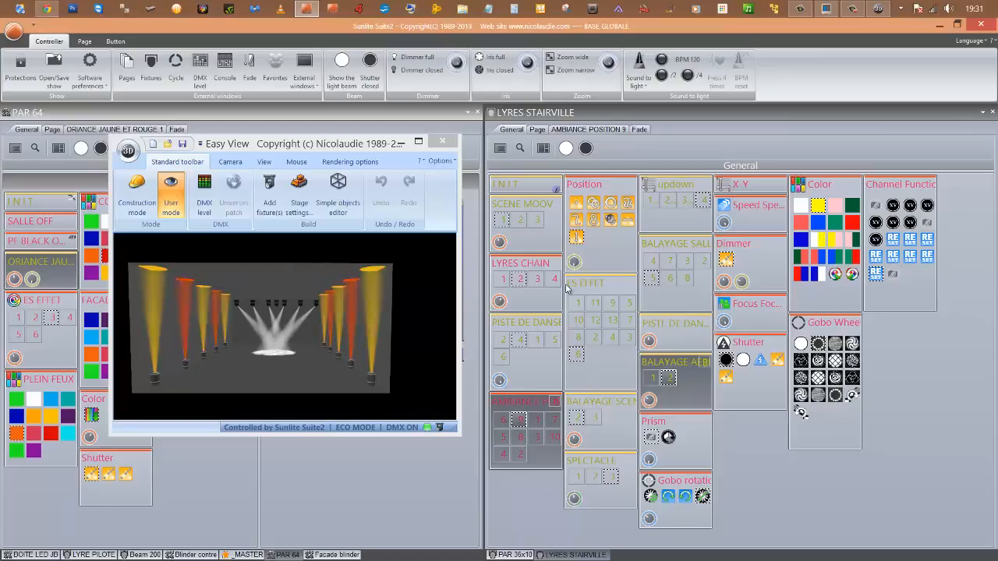
pyautogui.click(801, 222)
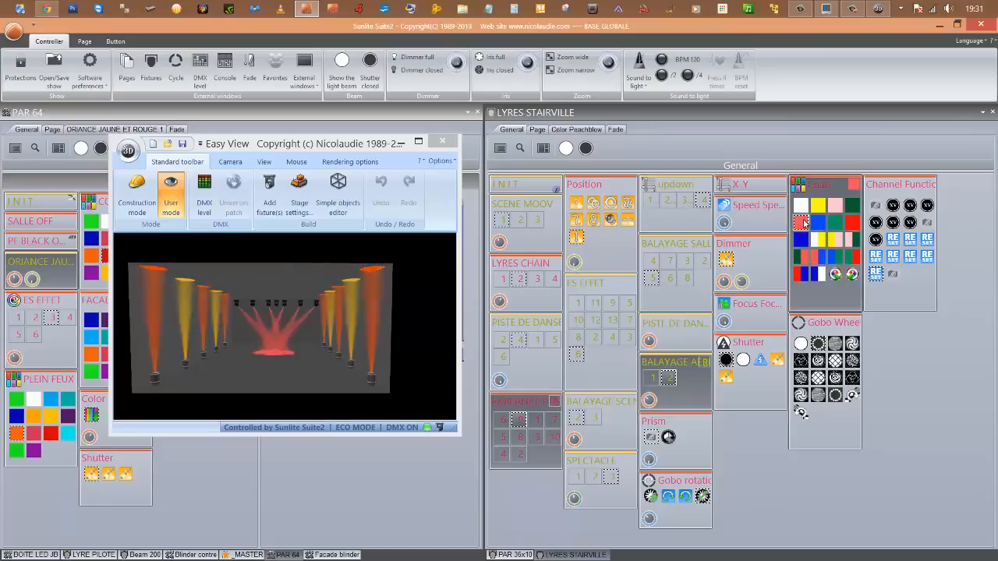
pyautogui.click(523, 281)
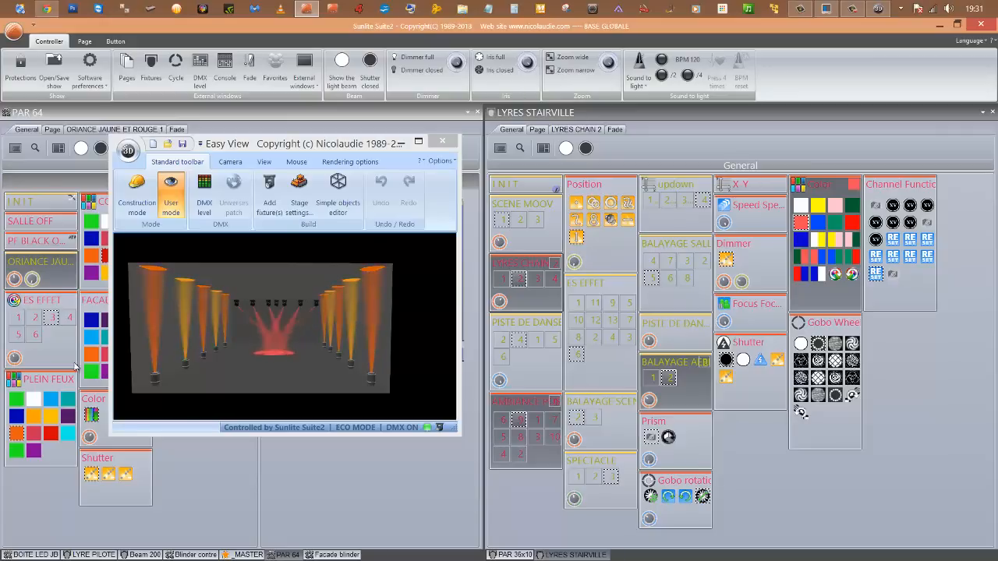
# Apply CONTRES ANIS and PLEIN FEUX ANIS to the PAR 64s, and move the 3D view off their page.
pyautogui.click(93, 222)
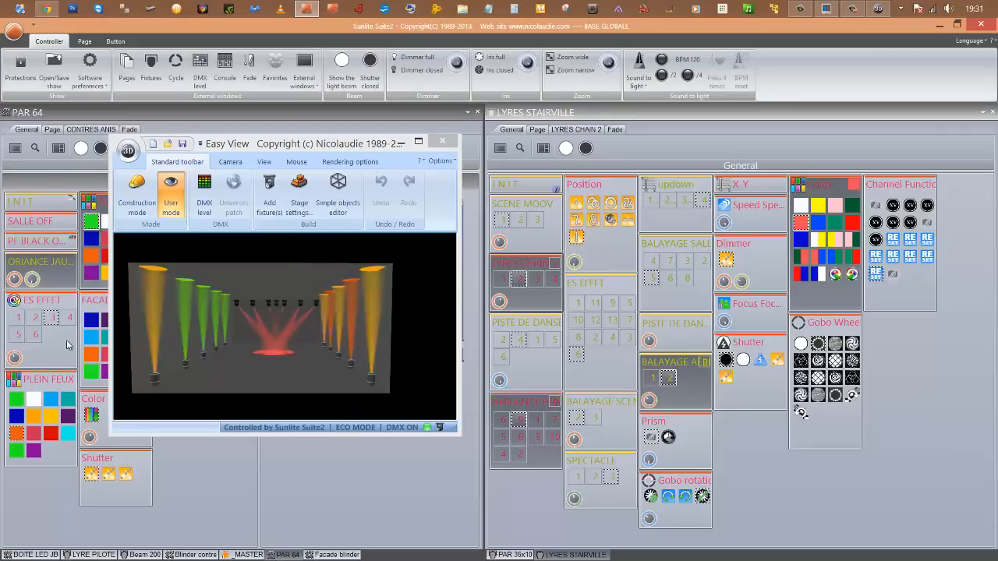
pyautogui.click(17, 400)
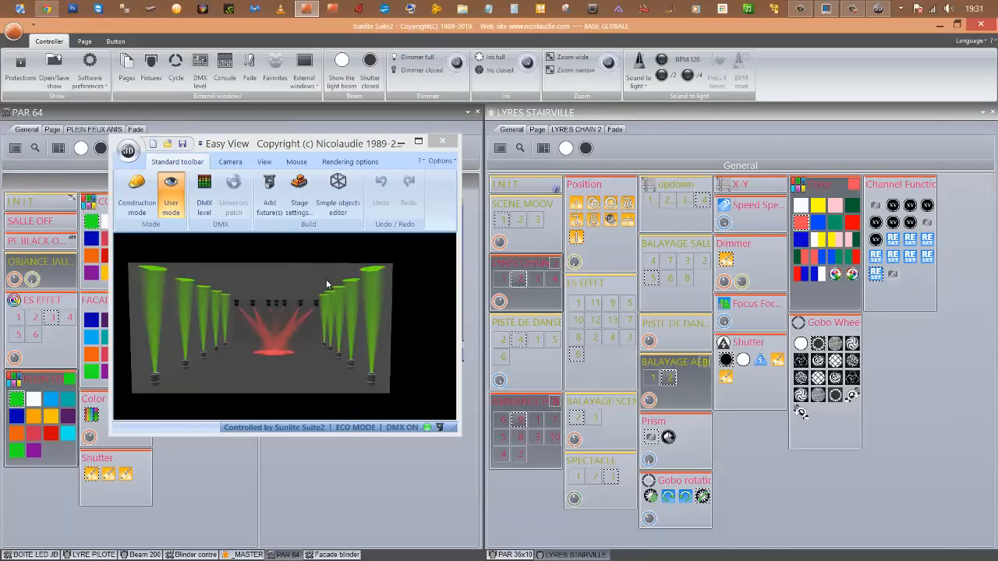
pyautogui.moveTo(355, 146); pyautogui.dragTo(733, 113)
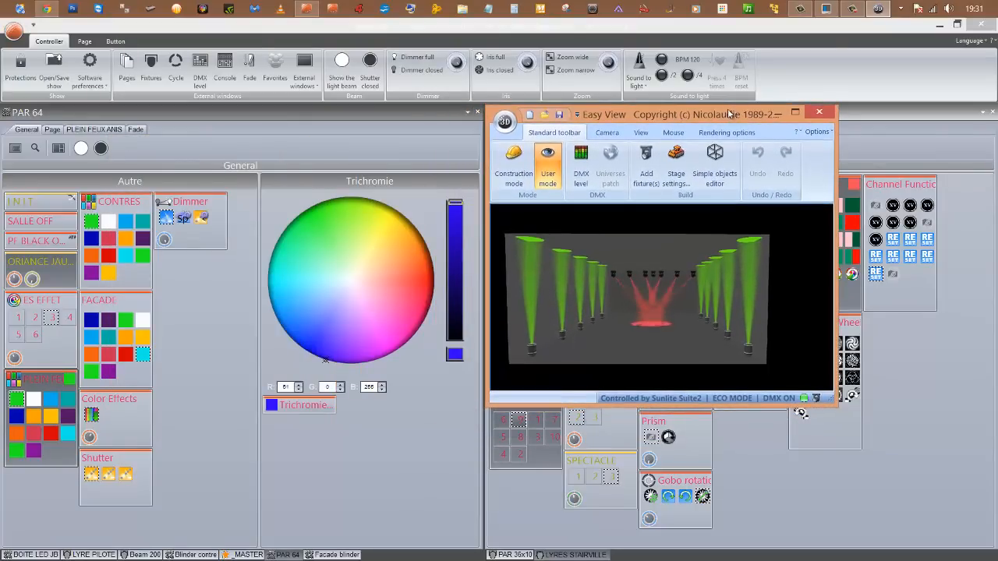